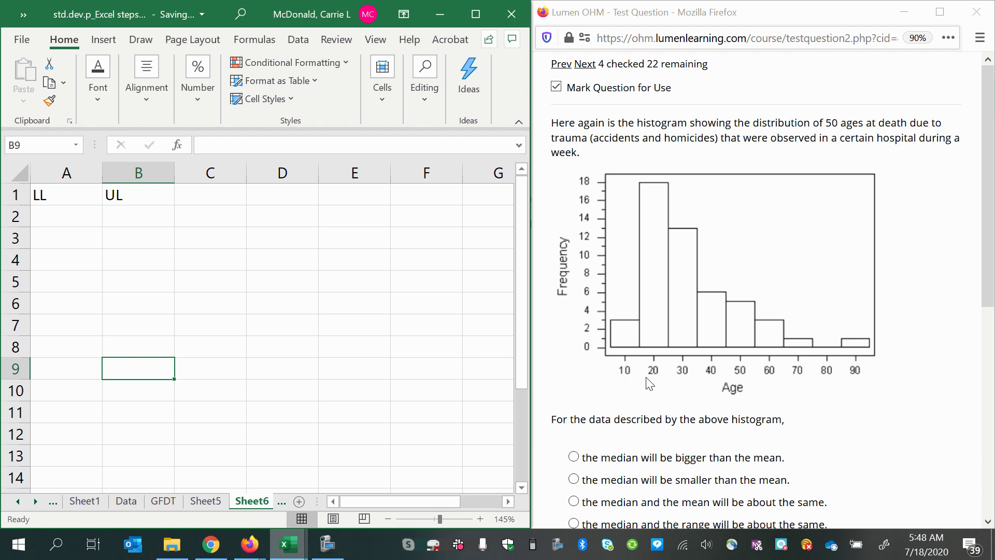
Enter the first class limits, 5 and 14, in A2:B2.
scroll(653, 373, "down", 3)
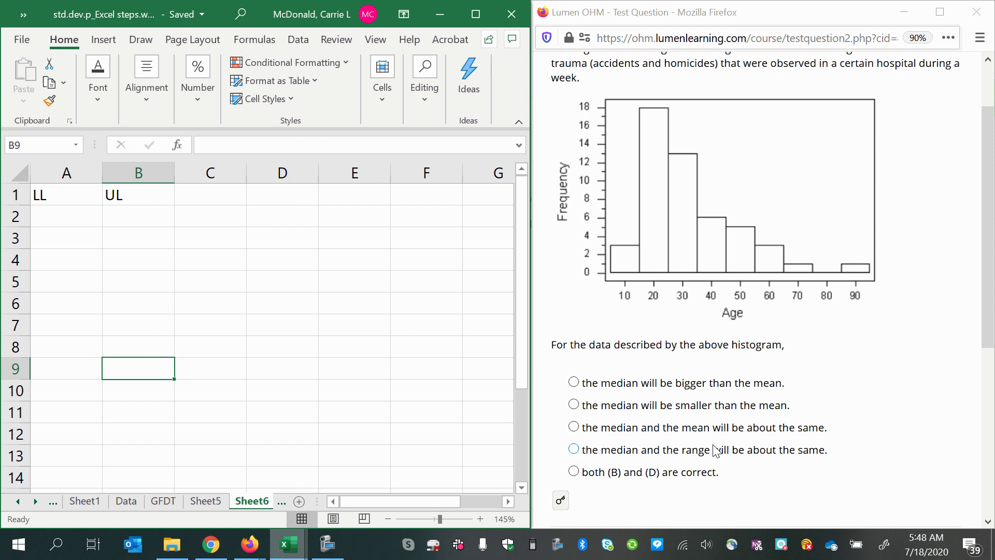
scroll(716, 451, "up", 3)
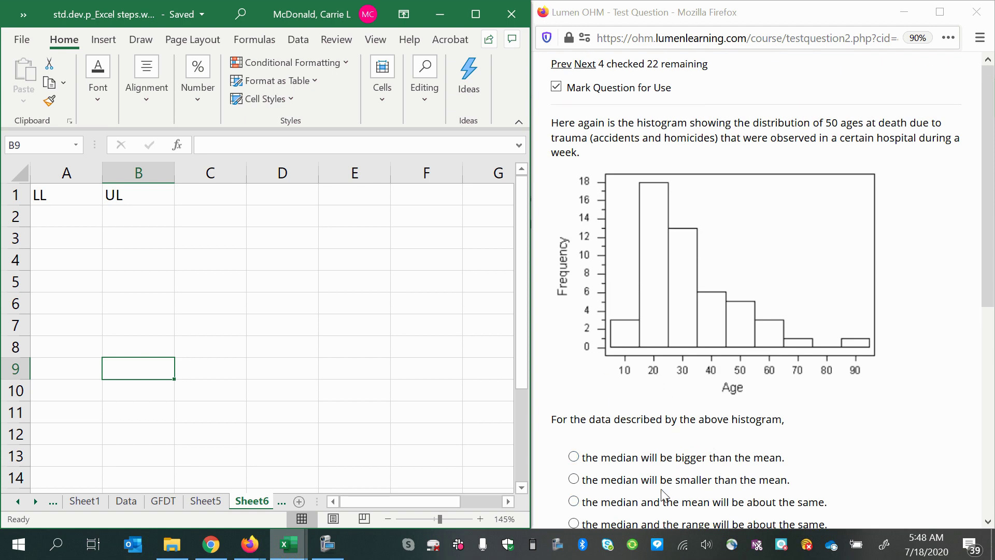
scroll(664, 491, "down", 3)
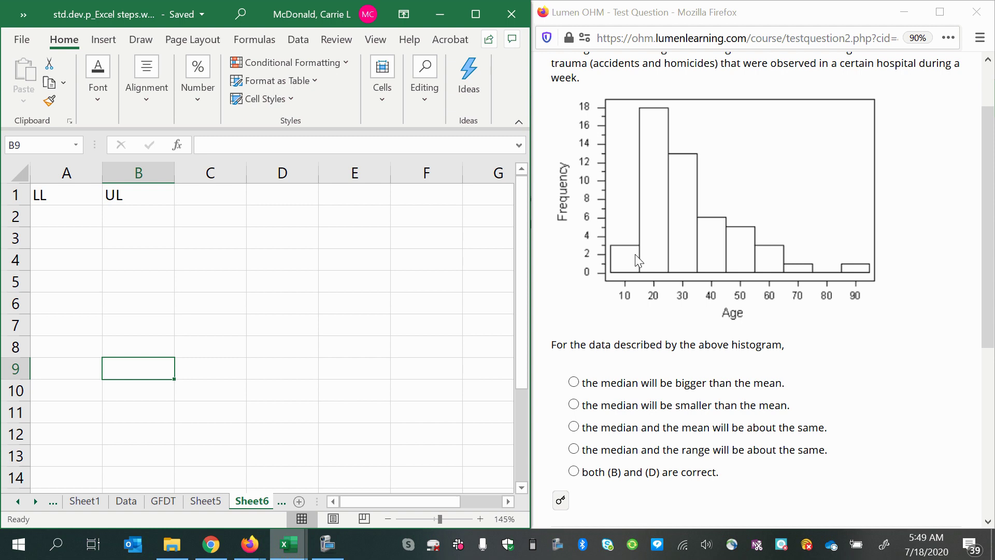
scroll(612, 207, "up", 3)
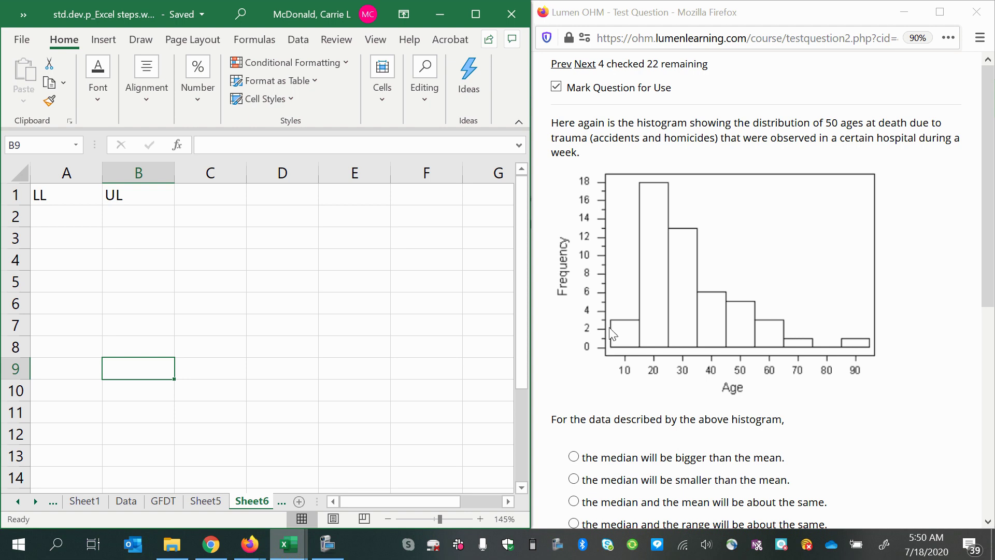
left_click(66, 221)
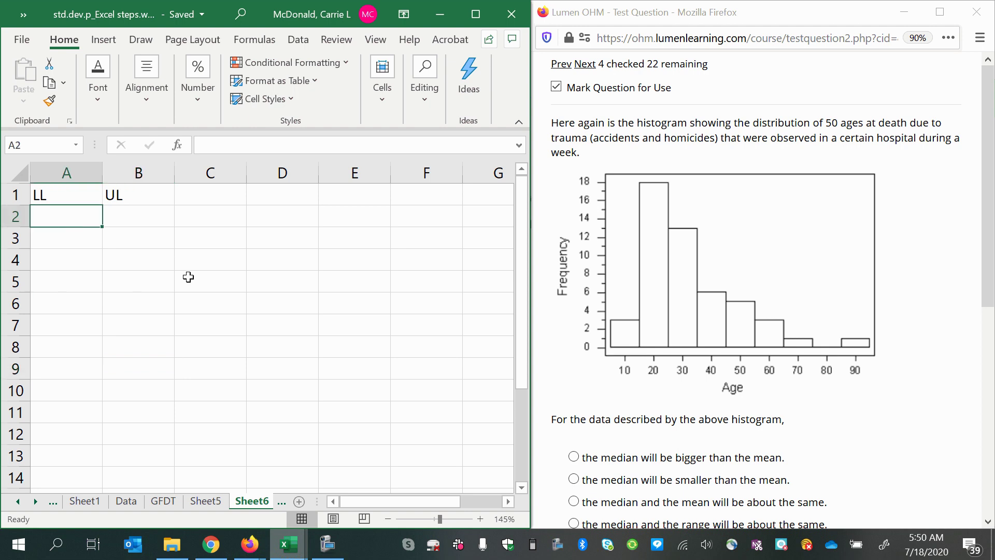
type("5")
key("Tab")
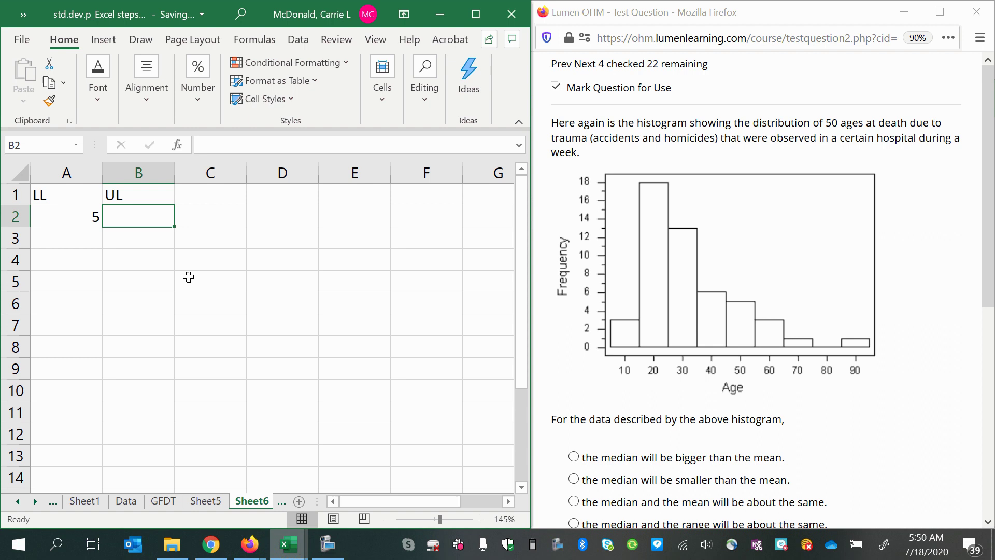
type("14")
key("Return")
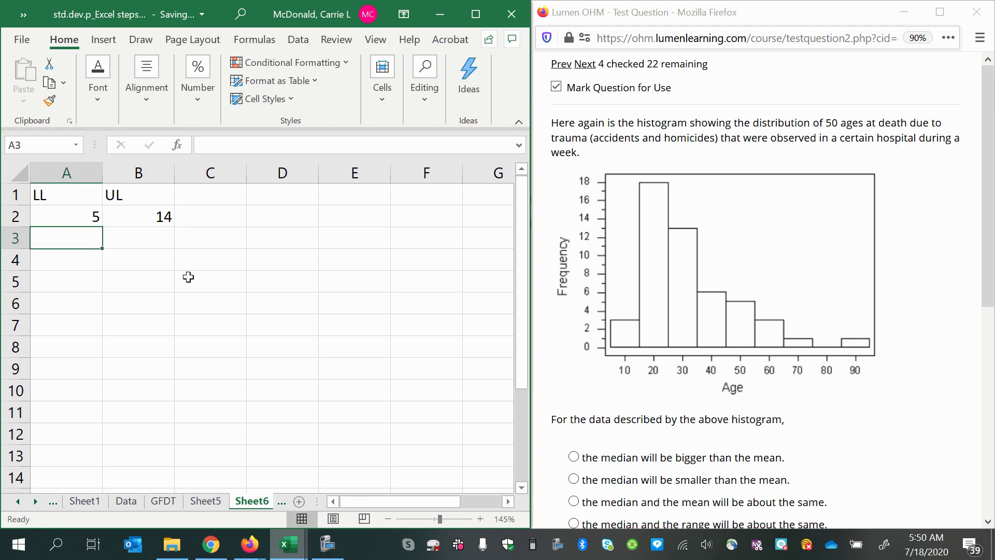
Add the 15–24 class and fill the limits down to 85–94 in row 10.
type("15")
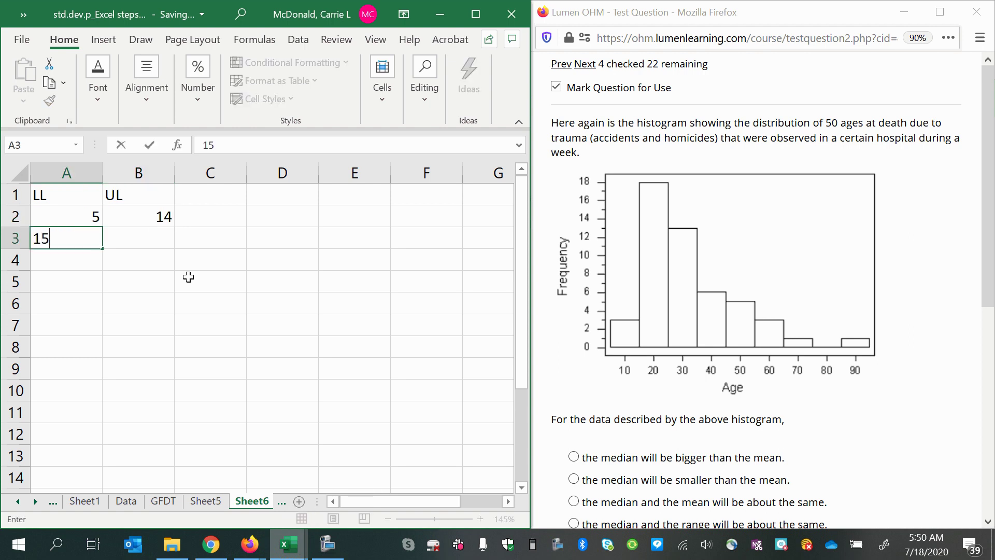
key("Tab")
type("24")
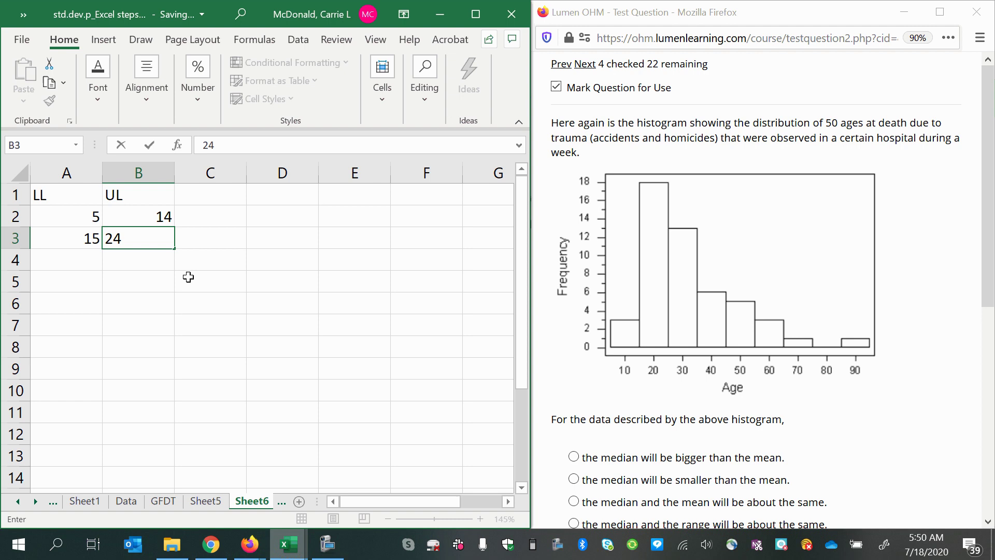
key("Return")
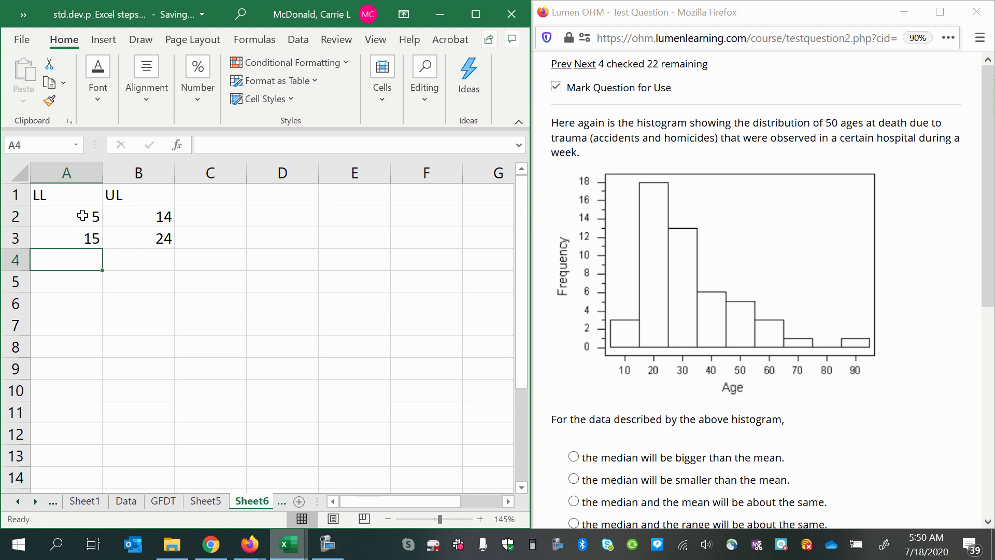
left_click_drag(82, 216, 155, 231)
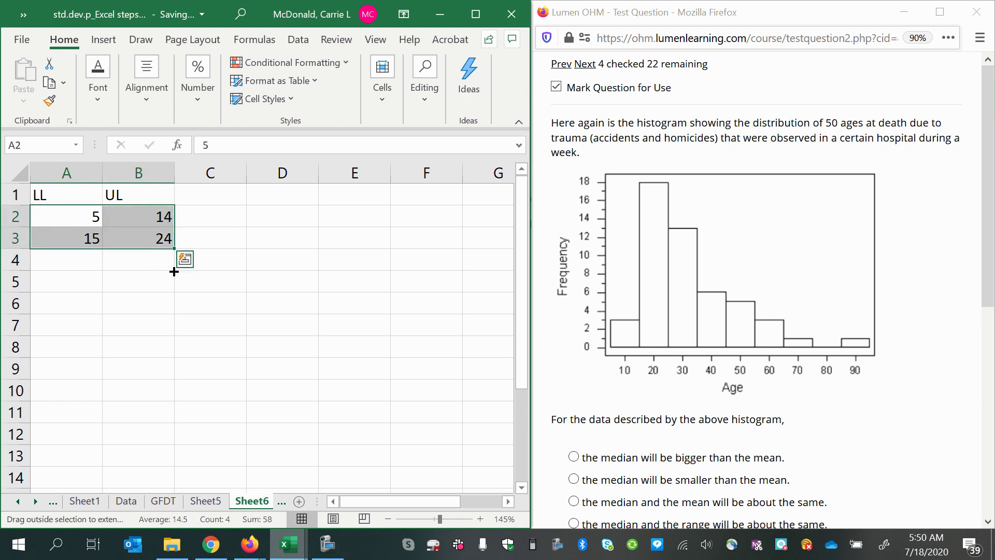
left_click_drag(173, 271, 174, 405)
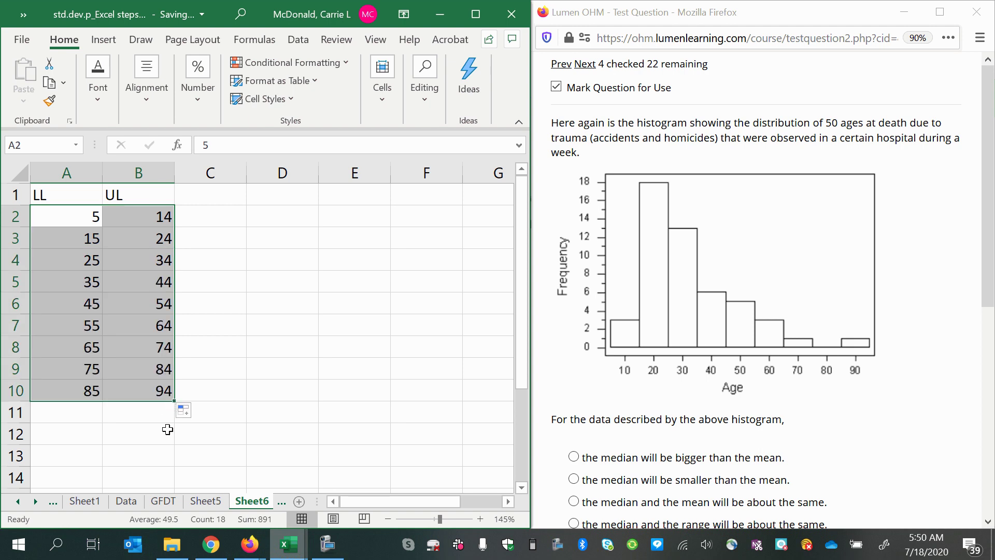
Head column C with 'f' and enter frequencies 3, 18 and 13.
left_click(151, 417)
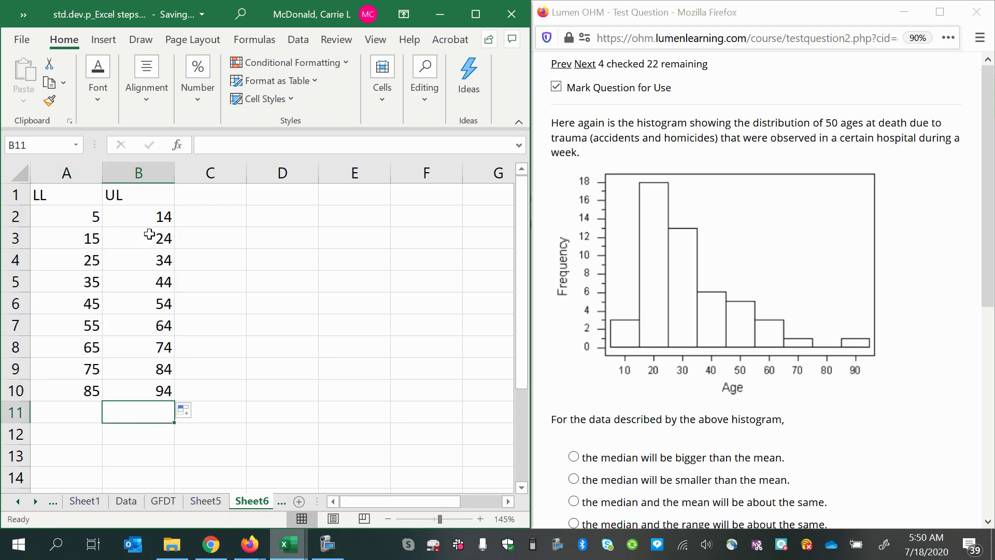
left_click(212, 189)
type("f")
key("Return")
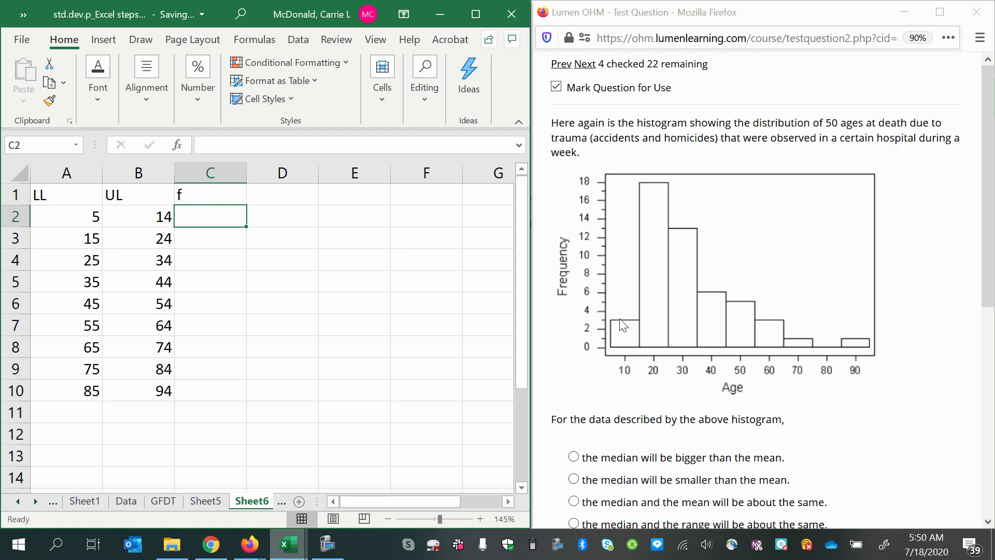
type("3")
key("Return")
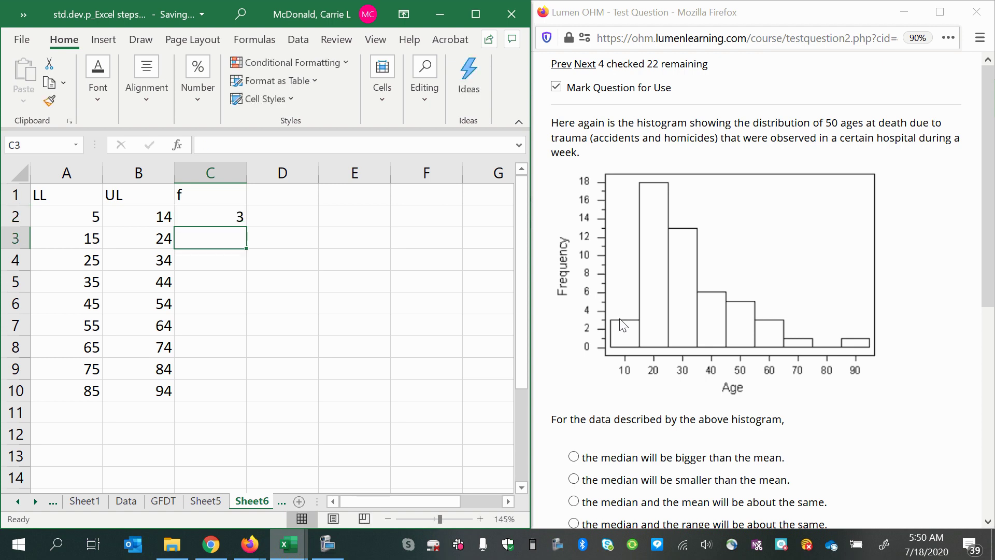
type("1")
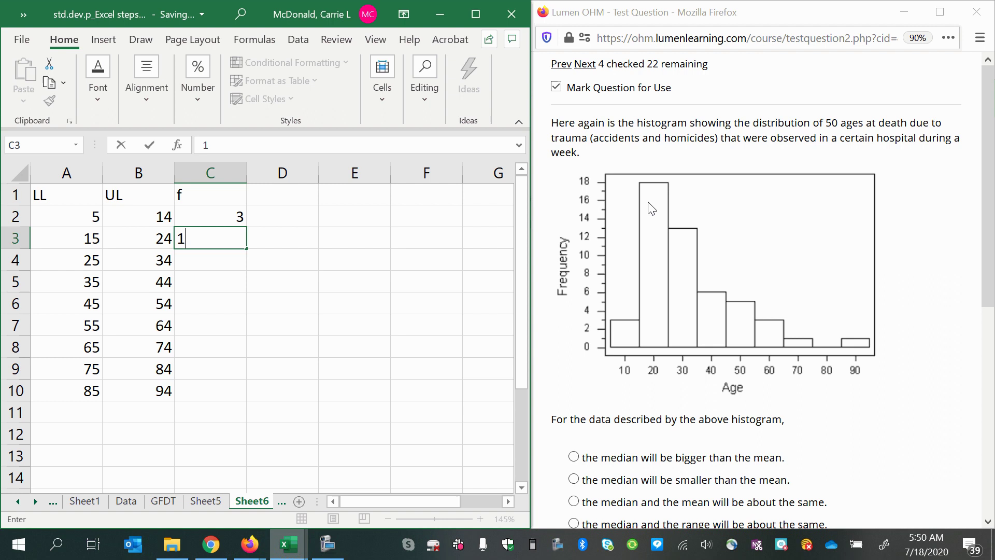
type("8")
key("Return")
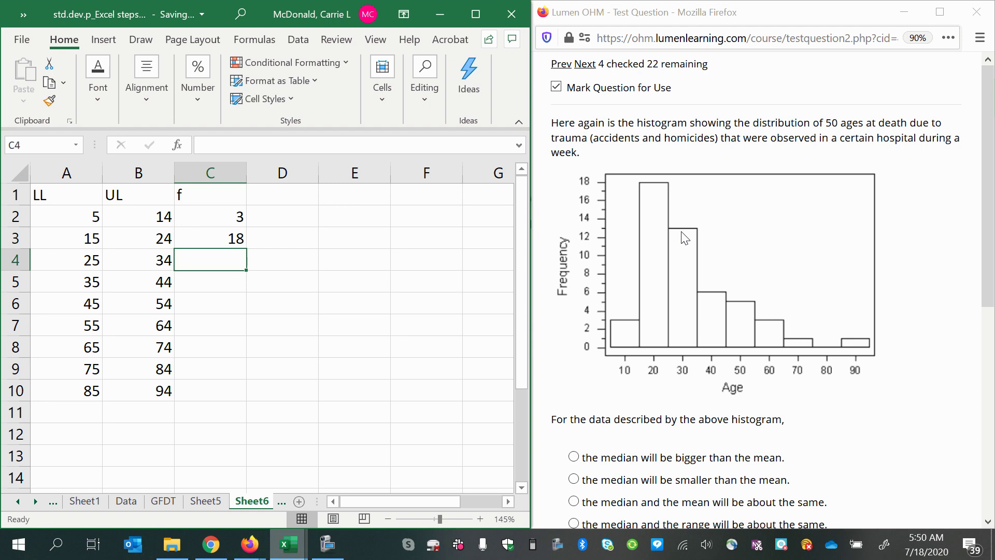
type("13")
key("Return")
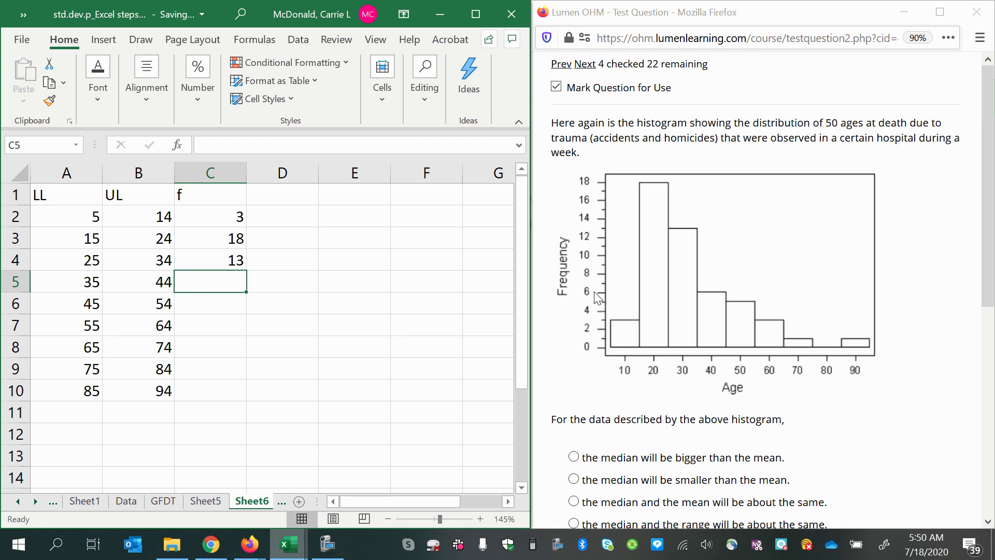
Enter the remaining frequencies 6, 5, 3, 1, 0 and 1 down to C10.
type("6")
key("Return")
type("5")
key("Return")
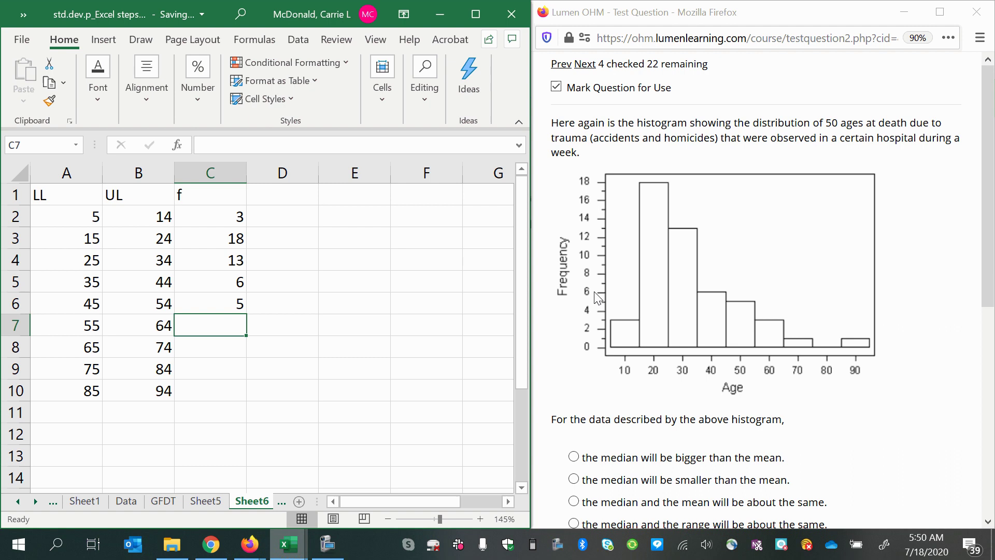
type("3")
key("Return")
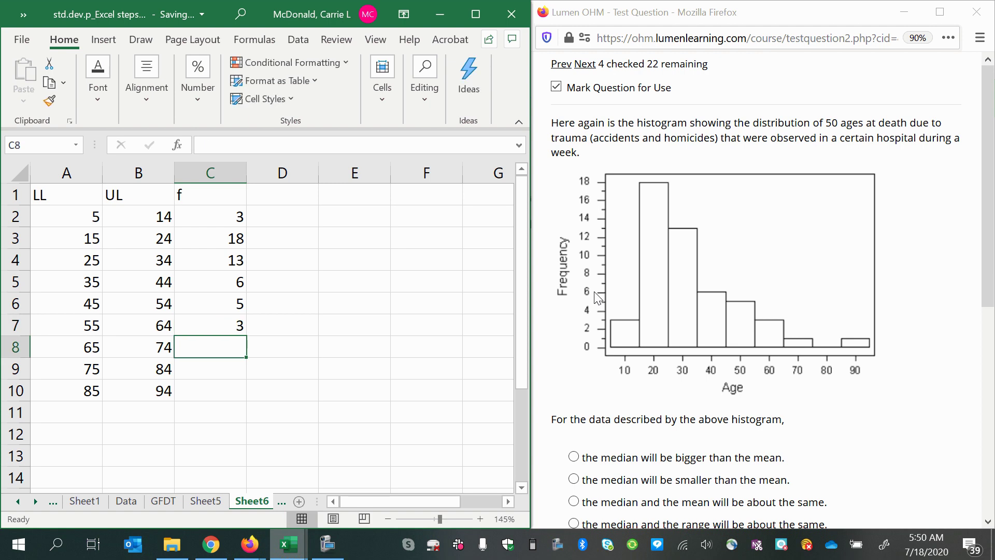
type("1")
key("Return")
type("0")
key("Return")
type("1")
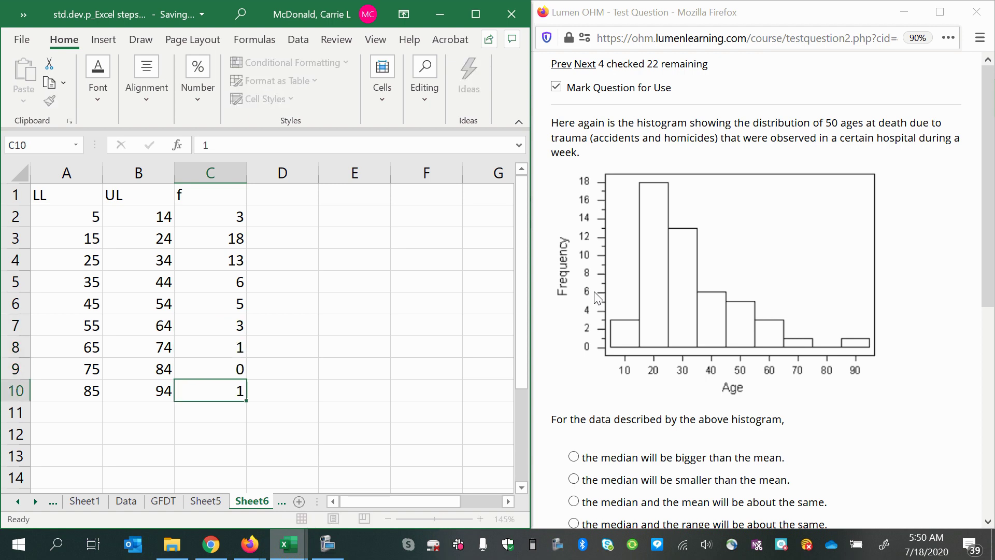
key("Return")
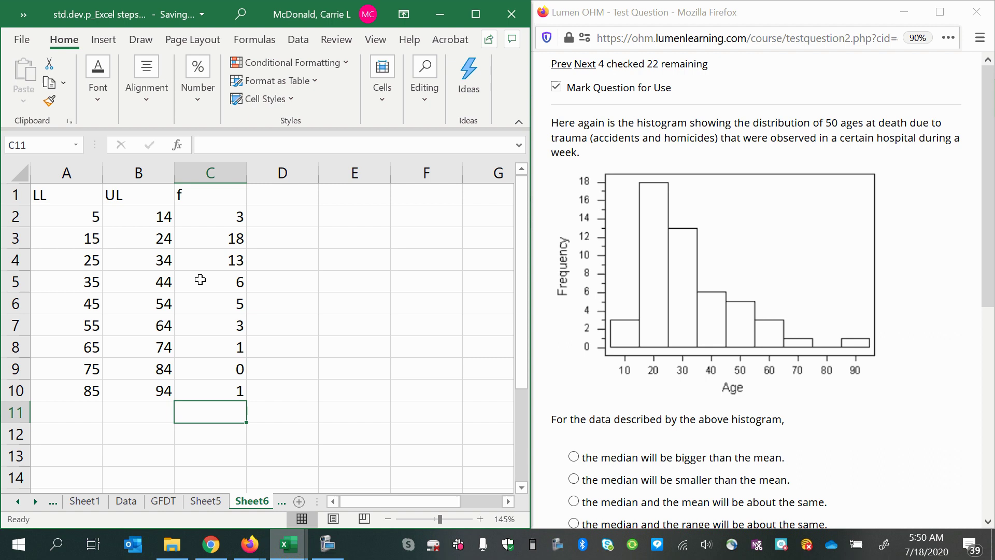
Type the label 'Range' in E2.
left_click(338, 212)
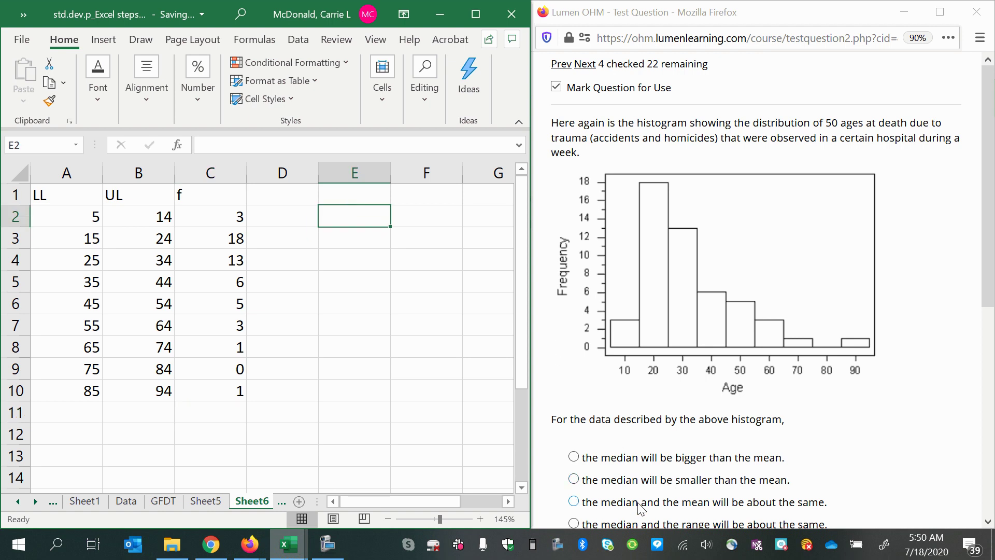
scroll(641, 508, "down", 3)
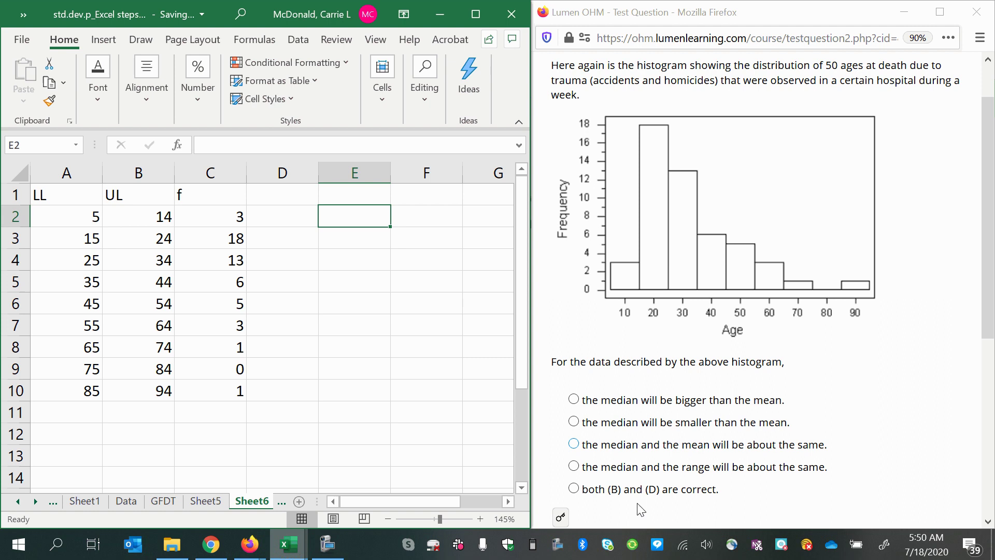
scroll(641, 508, "up", 3)
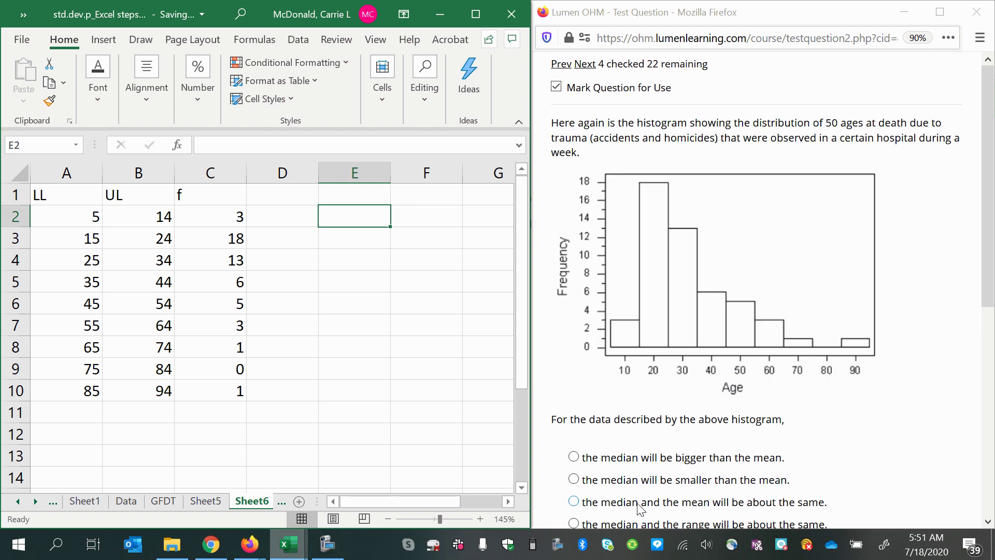
type("M")
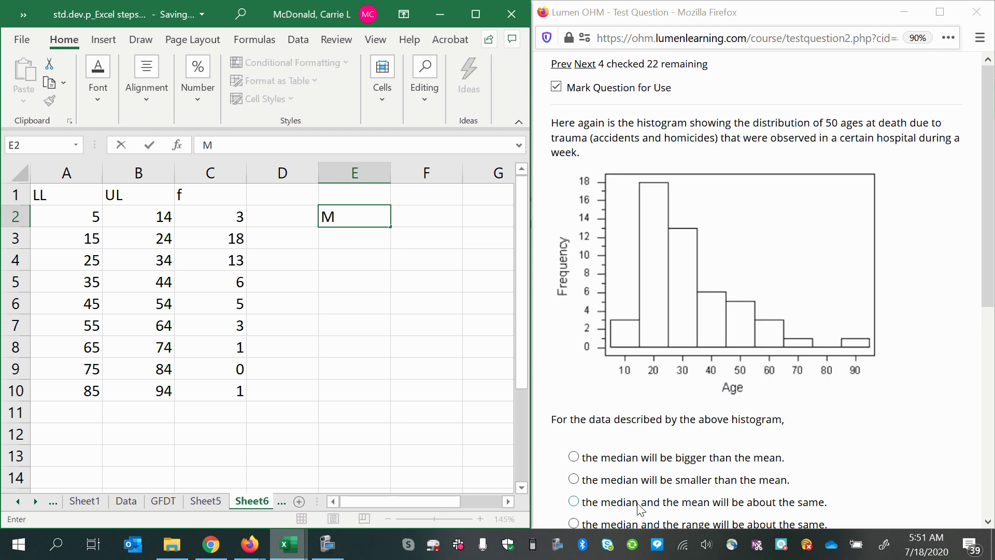
key("BackSpace")
type("Range")
key("Tab")
Compute the range in F2 as =B10-A2, giving 89.
type("k")
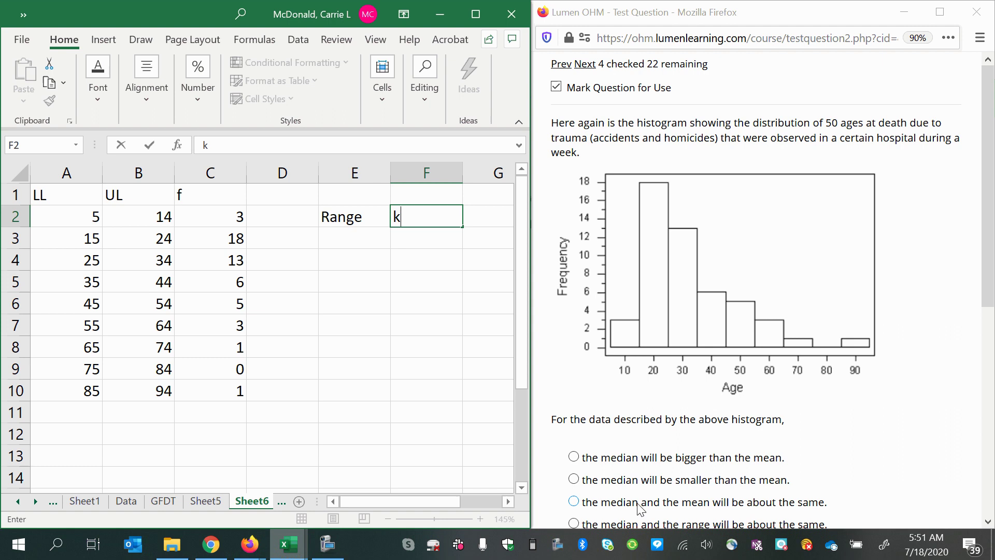
key("BackSpace")
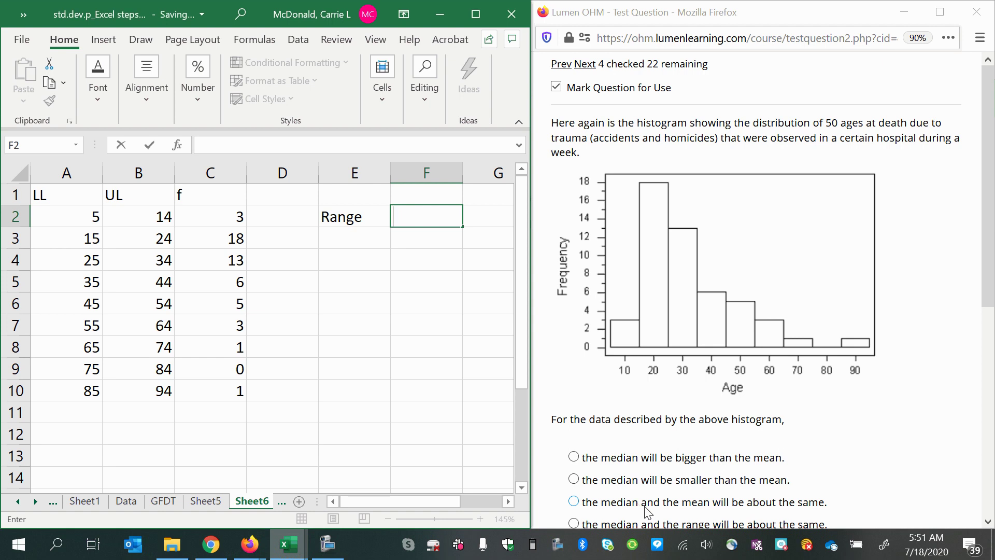
type("=")
left_click(157, 387)
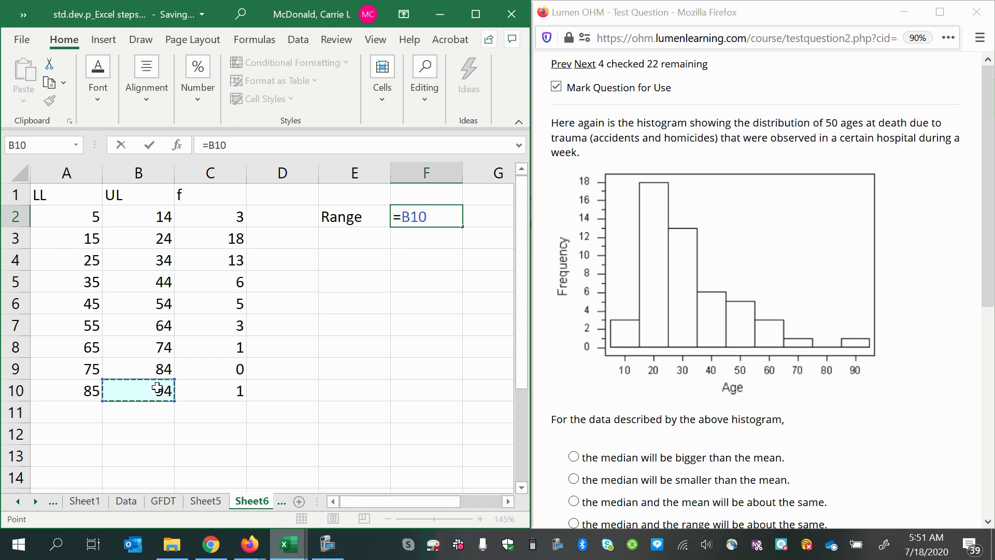
type("-")
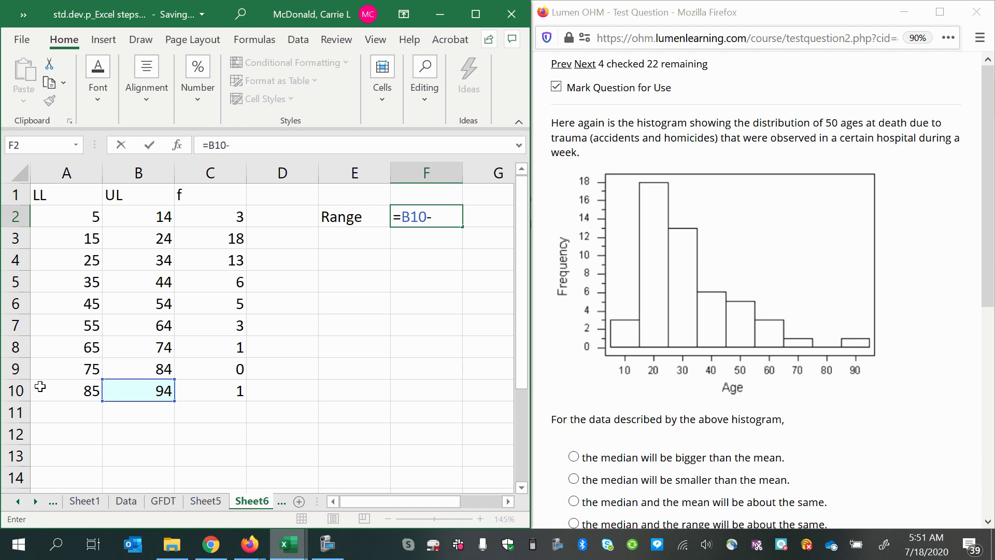
left_click(50, 215)
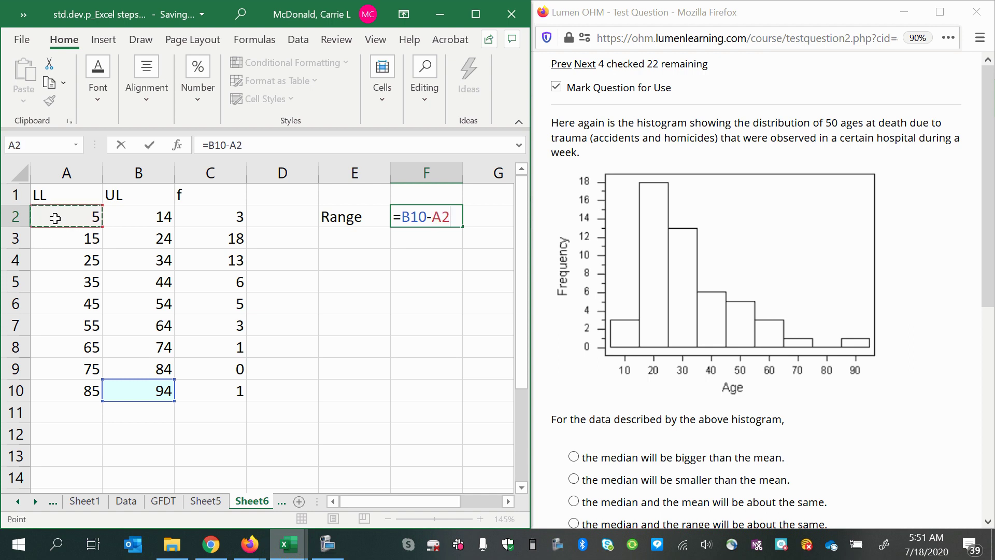
key("Return")
left_click(446, 215)
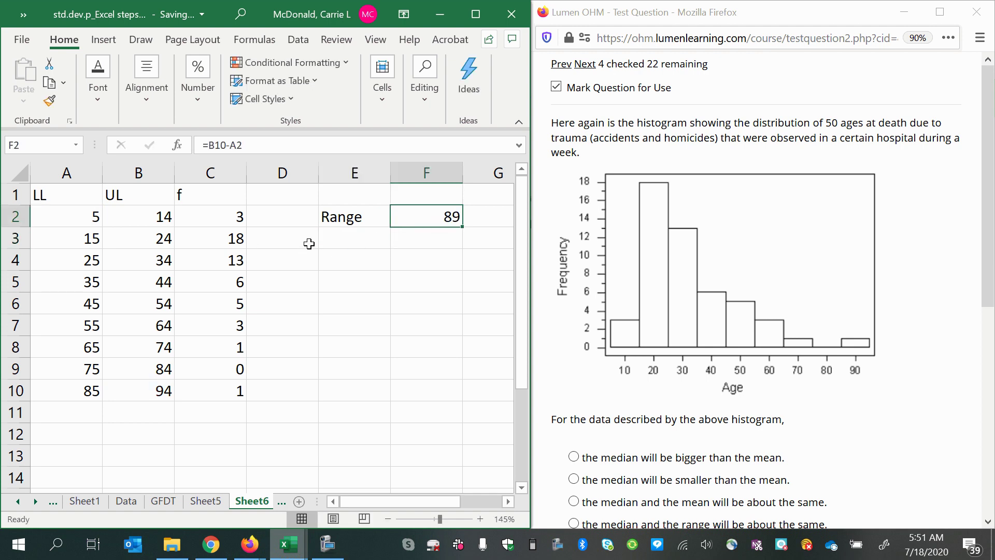
Add a 'Median' label in E3 below Range.
left_click(336, 241)
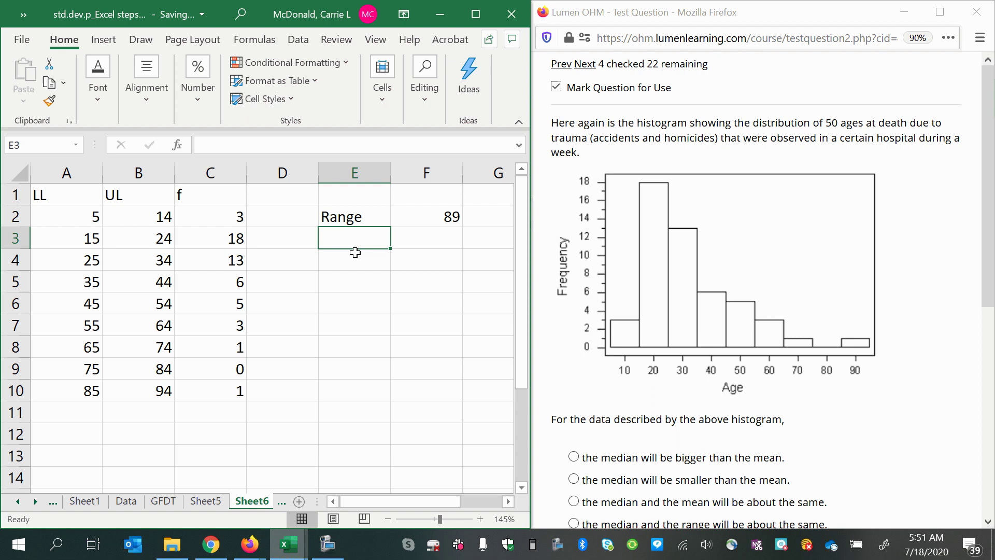
type("Median")
key("Tab")
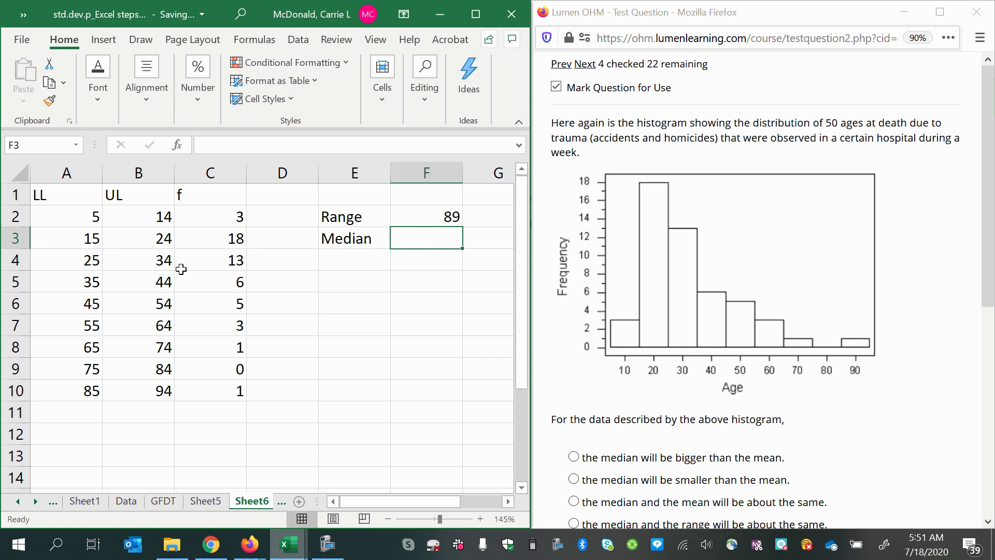
left_click(215, 220)
Total the frequencies in C11 with =SUM(C2:C10), giving 50.
left_click(237, 407)
type("=")
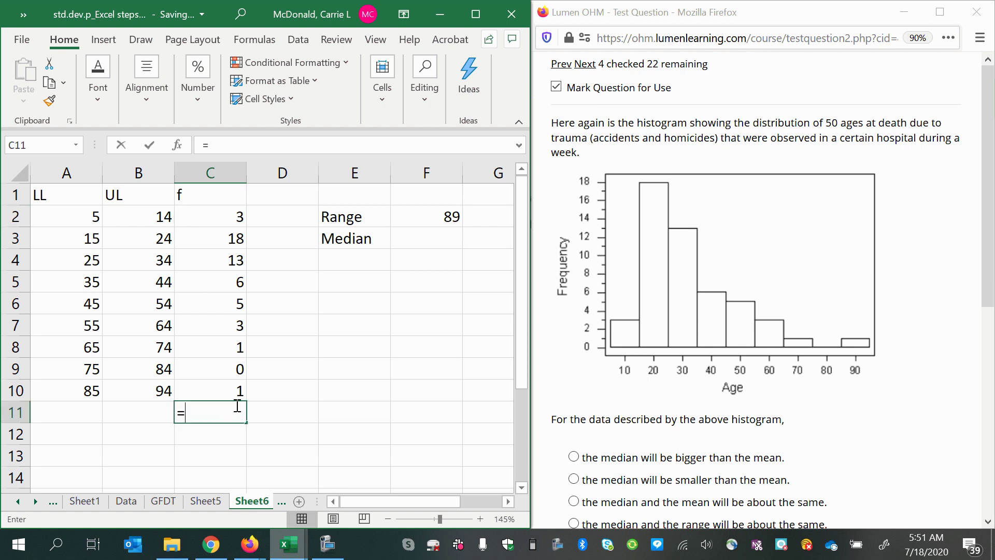
type("sum(")
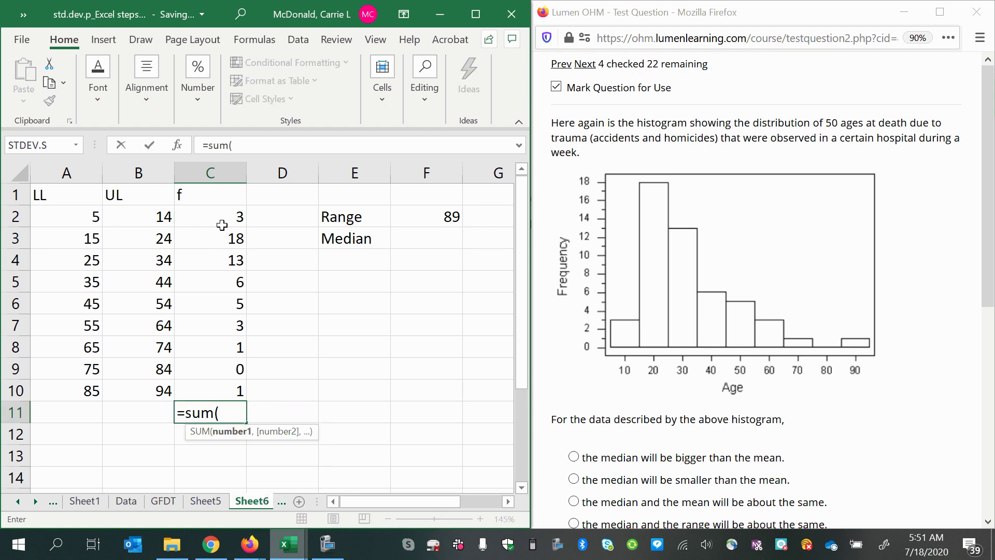
left_click_drag(221, 224, 214, 390)
key("Return")
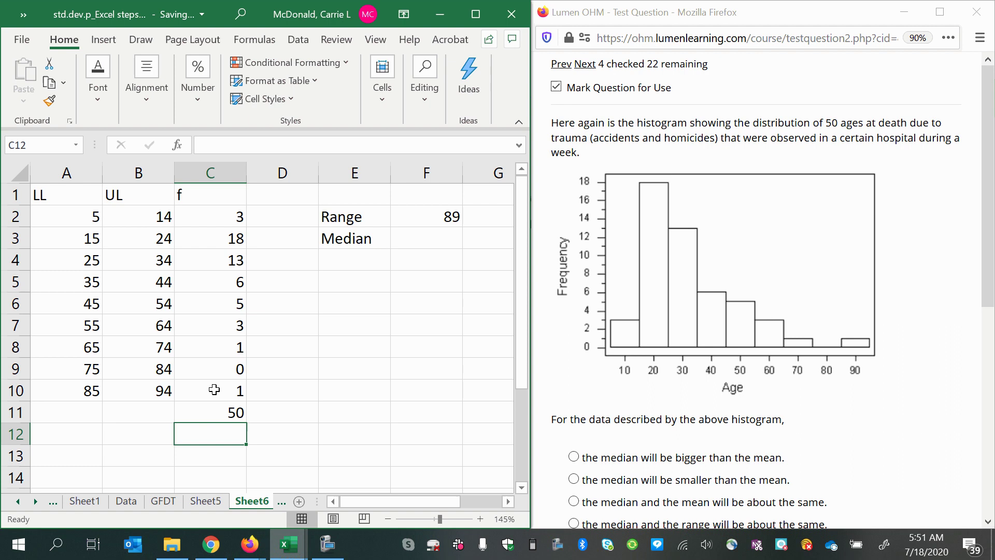
left_click(204, 412)
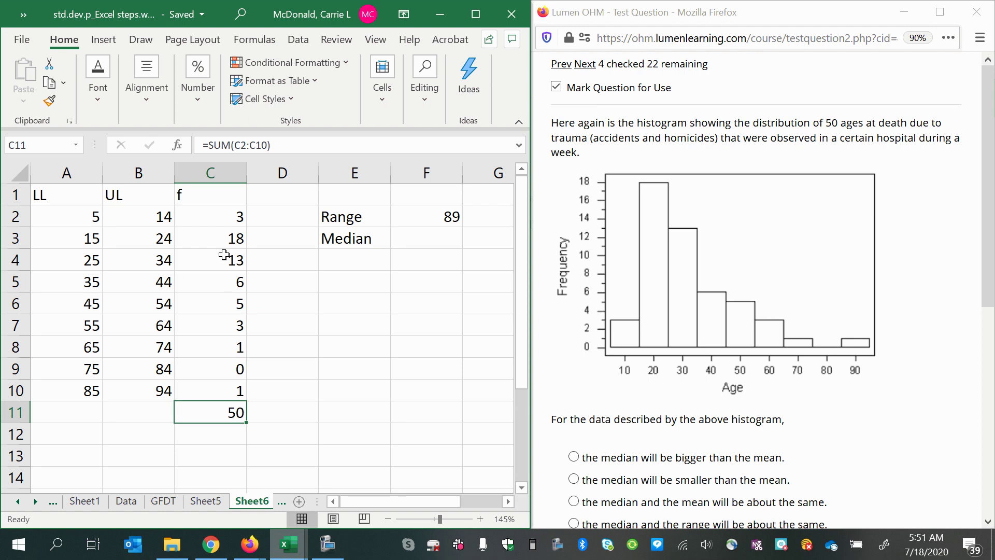
Check the cumulative frequencies to locate the median class, 25–34.
left_click(218, 218)
left_click_drag(228, 219, 227, 261)
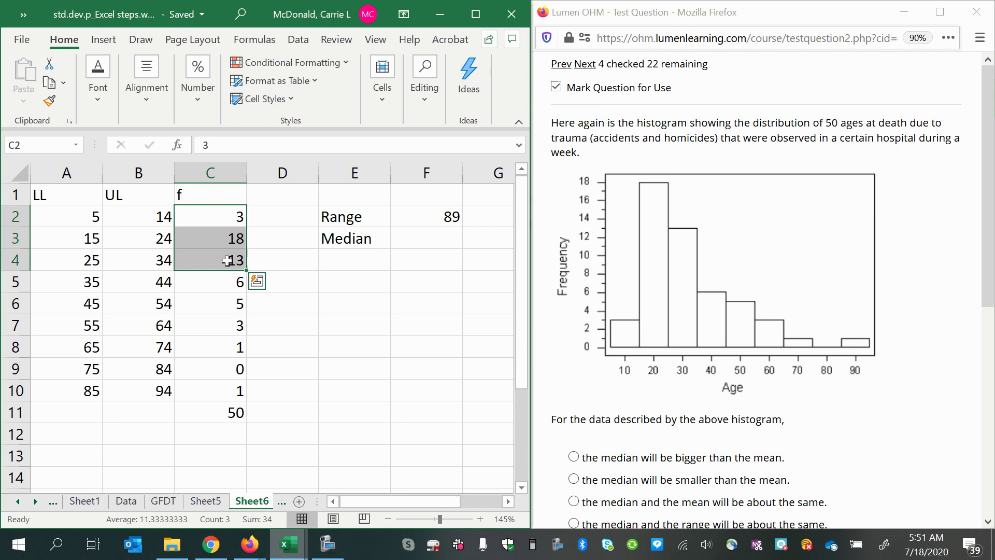
left_click(220, 260)
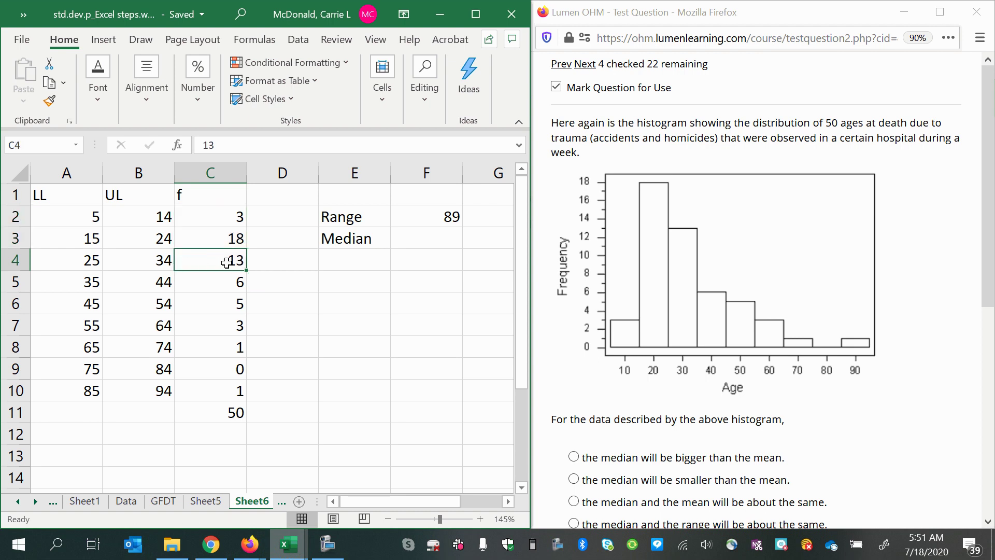
left_click(3, 260)
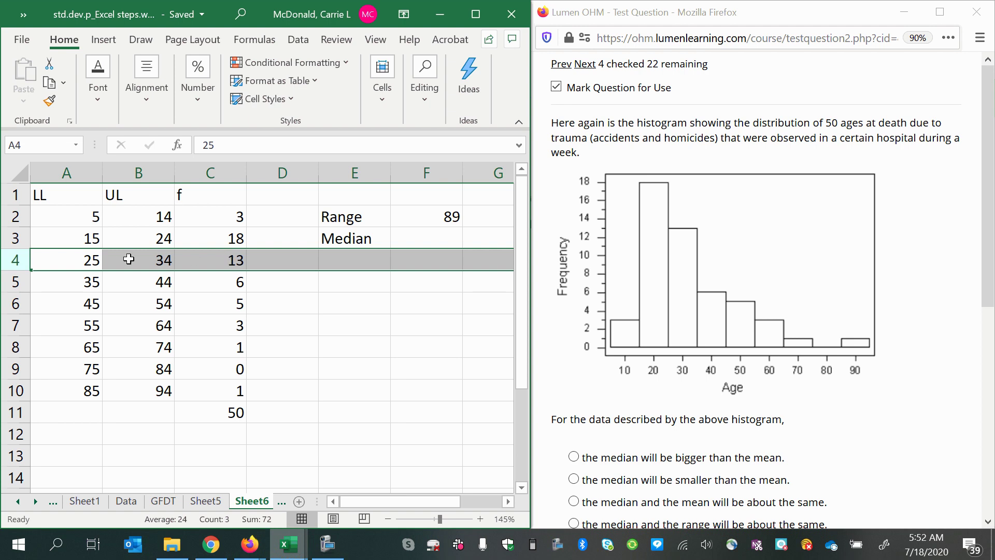
left_click(84, 261)
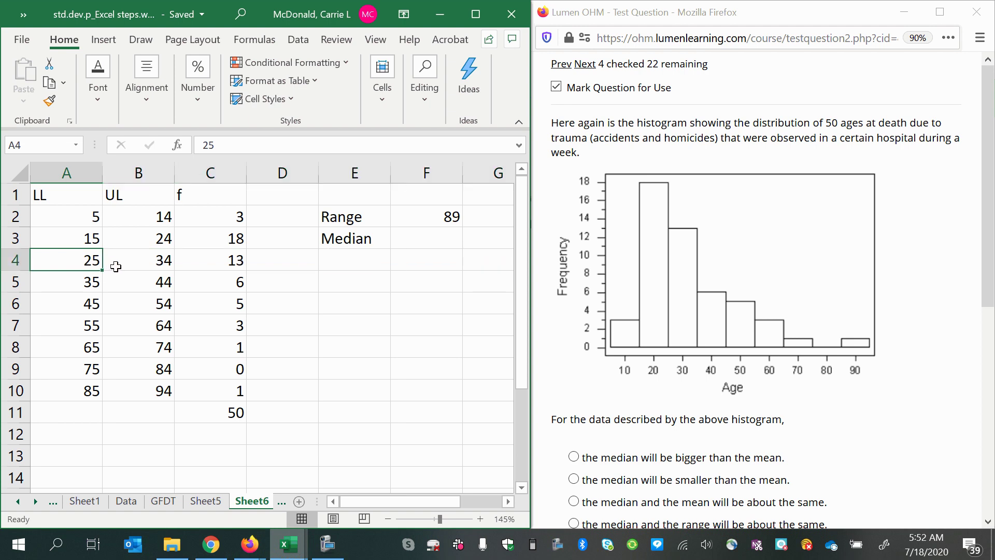
left_click(131, 266)
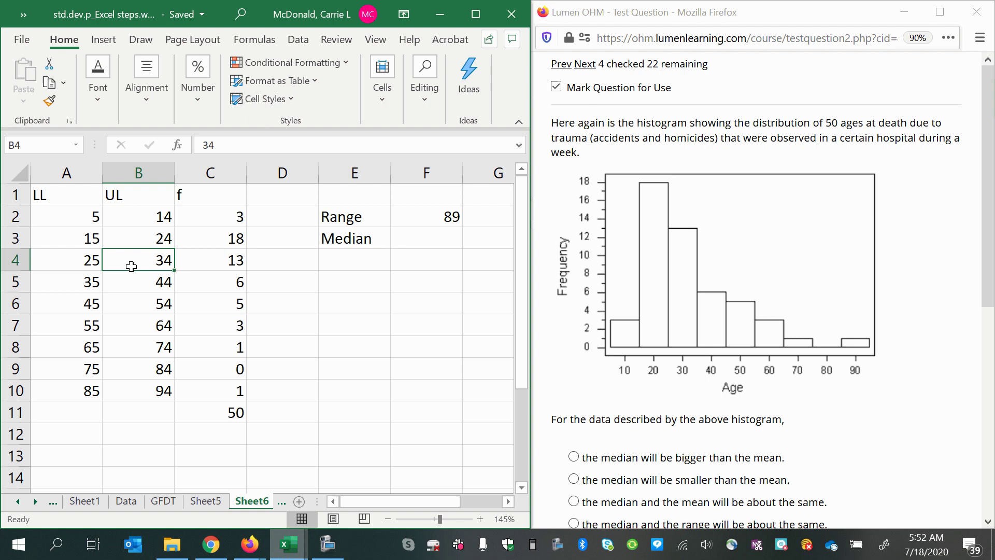
left_click(77, 268)
left_click(132, 266)
Enter =AVERAGE(A4:B4) beside Median, giving 29.5.
left_click(412, 237)
type("=")
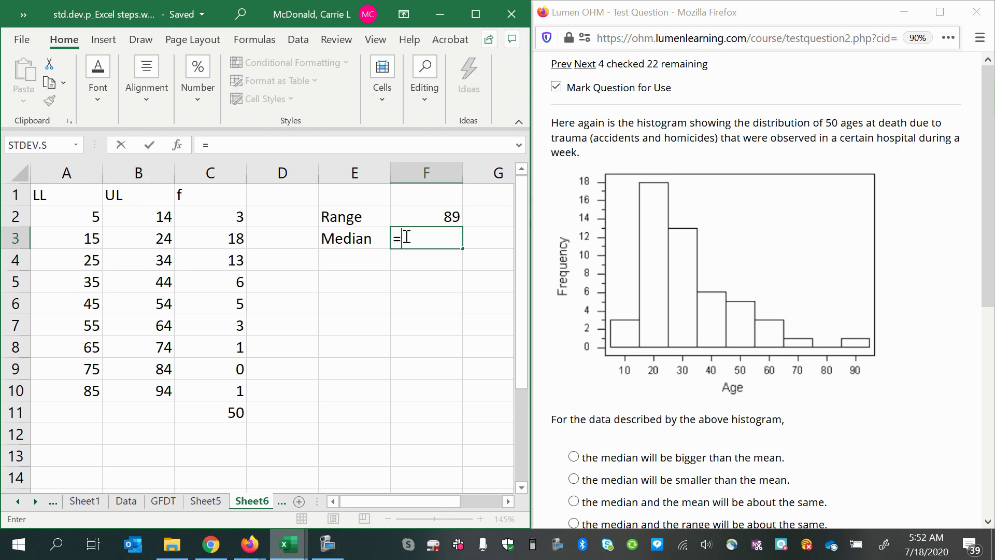
type("average(")
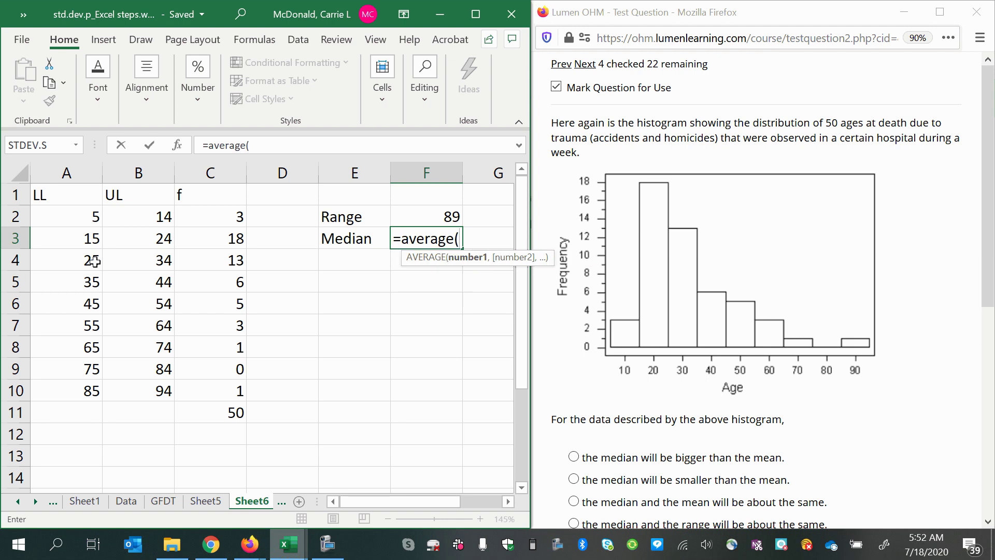
left_click_drag(94, 262, 128, 258)
key("Return")
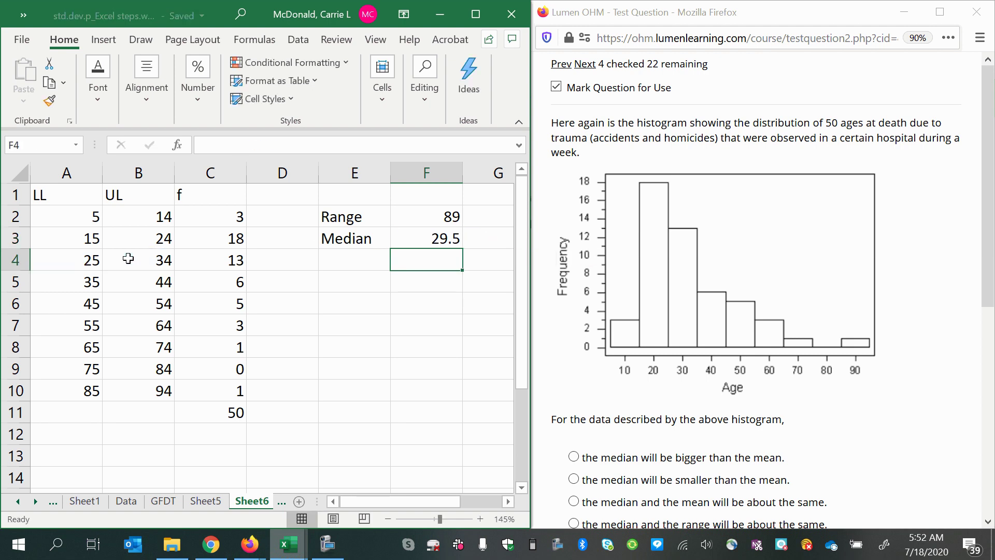
key("Up")
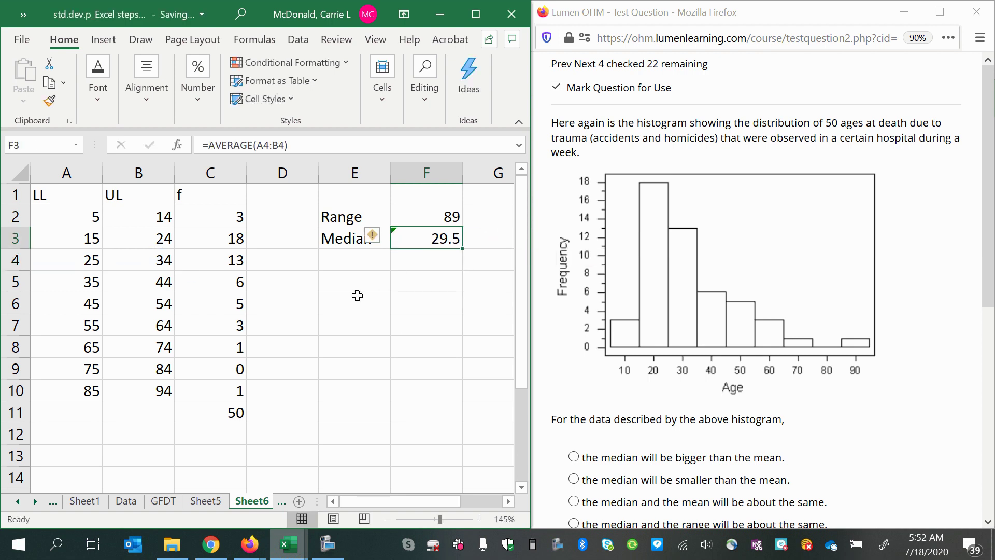
Add a 'Mean' label under Median and an 'x' heading for column D.
left_click(355, 263)
type("Mean")
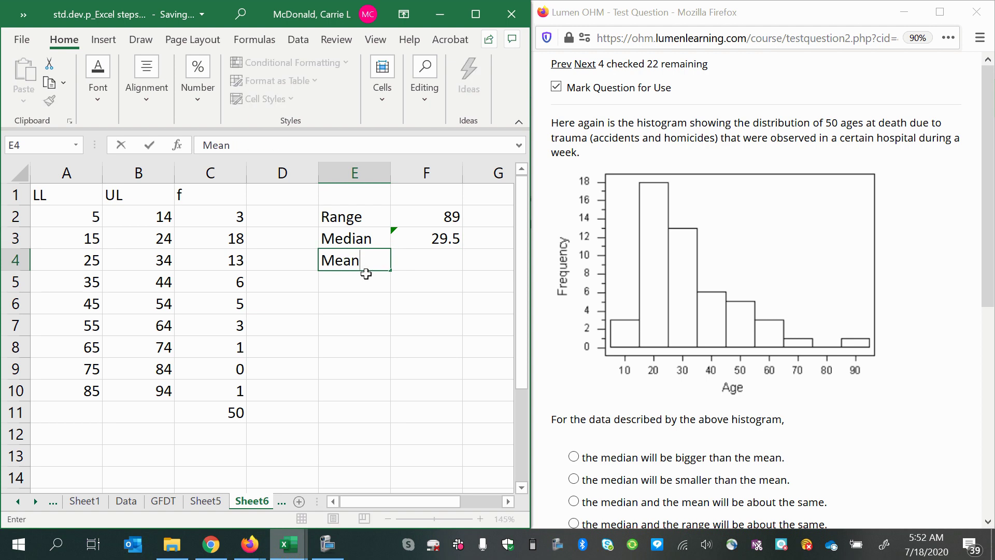
key("Return")
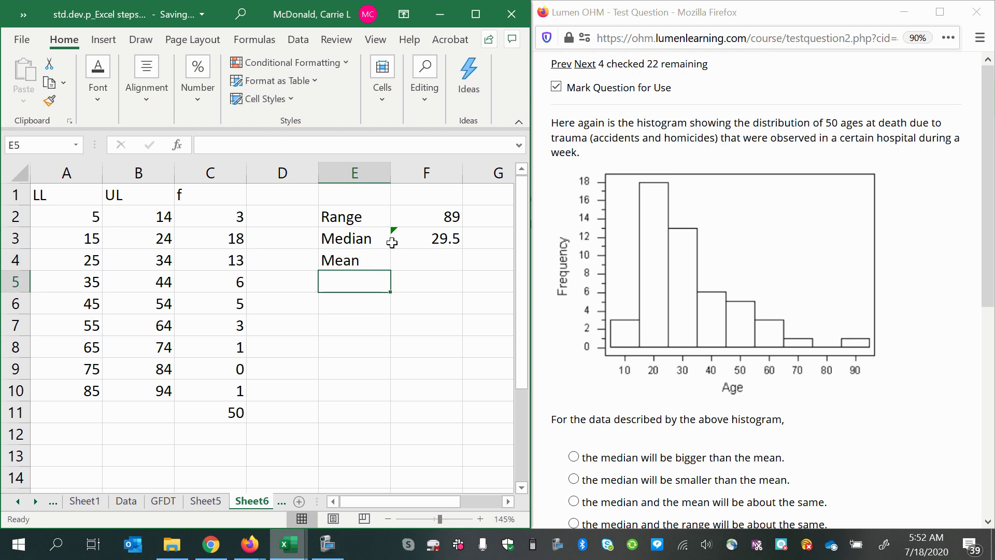
left_click(289, 198)
type("x")
key("Return")
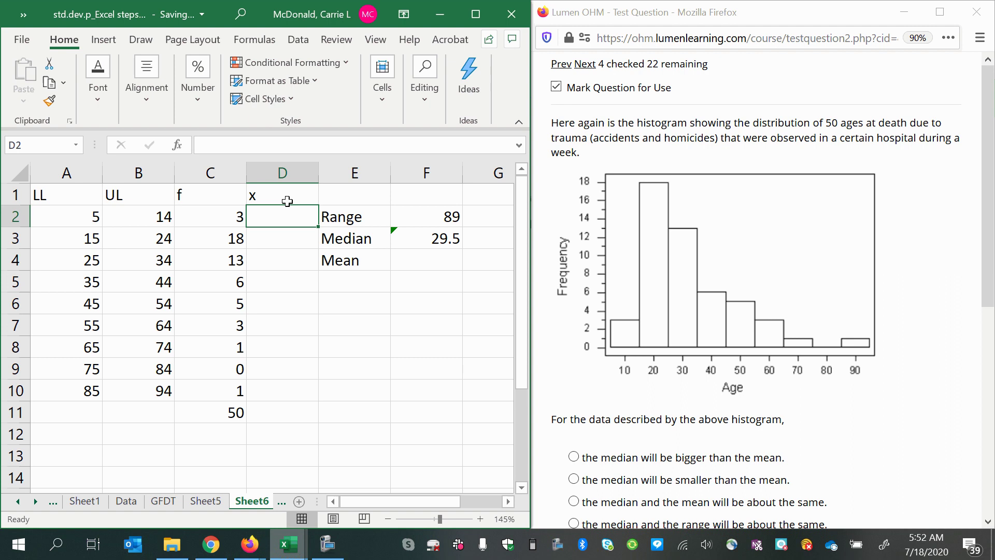
Fill D2:D10 with =AVERAGE(A2:B2) midpoints, 9.5 to 89.5, ignoring the error flag.
type("=ave")
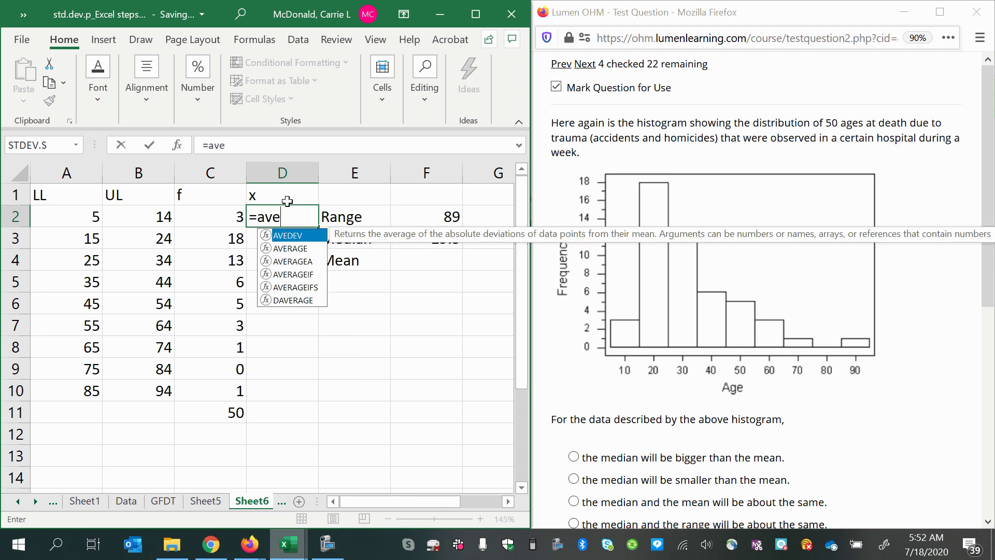
type("rage(")
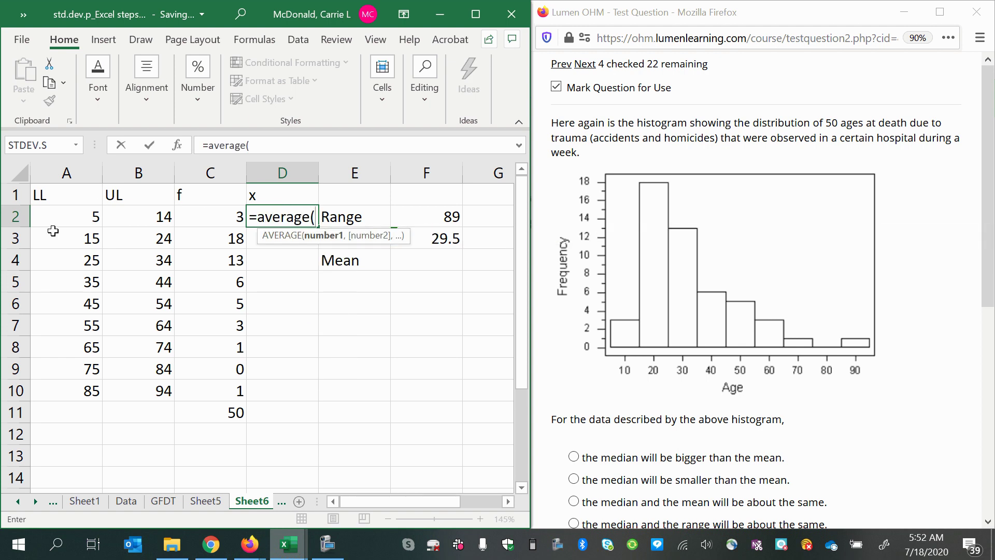
left_click_drag(52, 217, 121, 218)
key("Return")
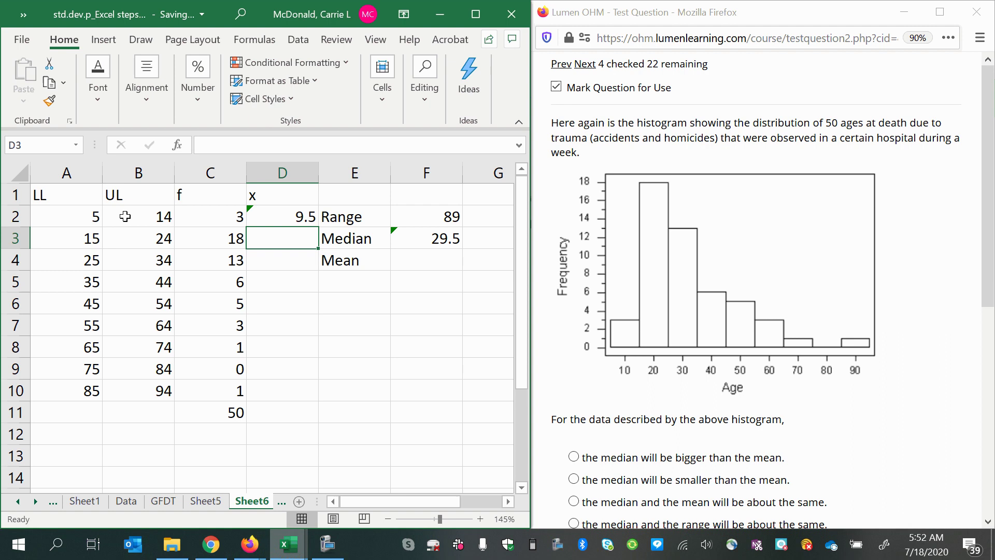
left_click(300, 221)
left_click_drag(314, 228, 309, 399)
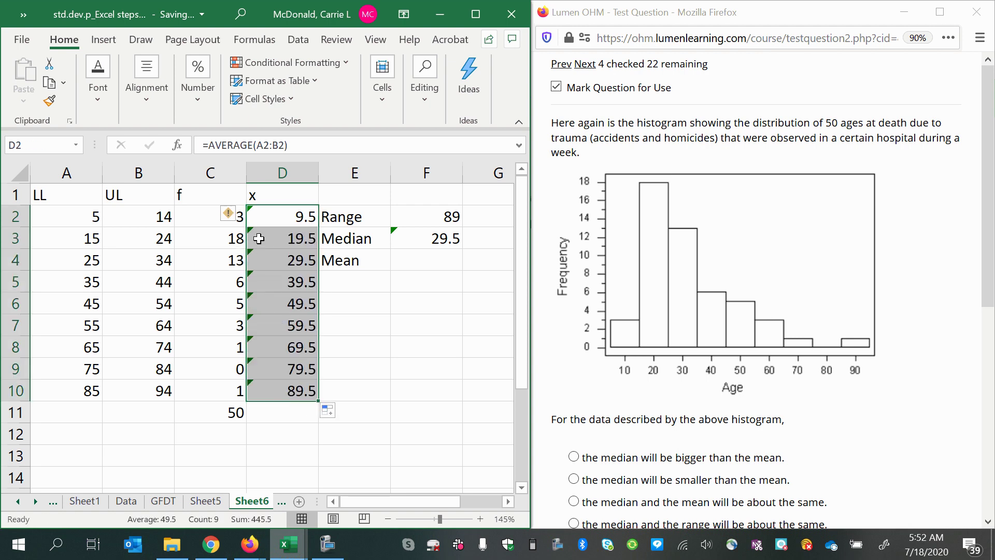
left_click(228, 213)
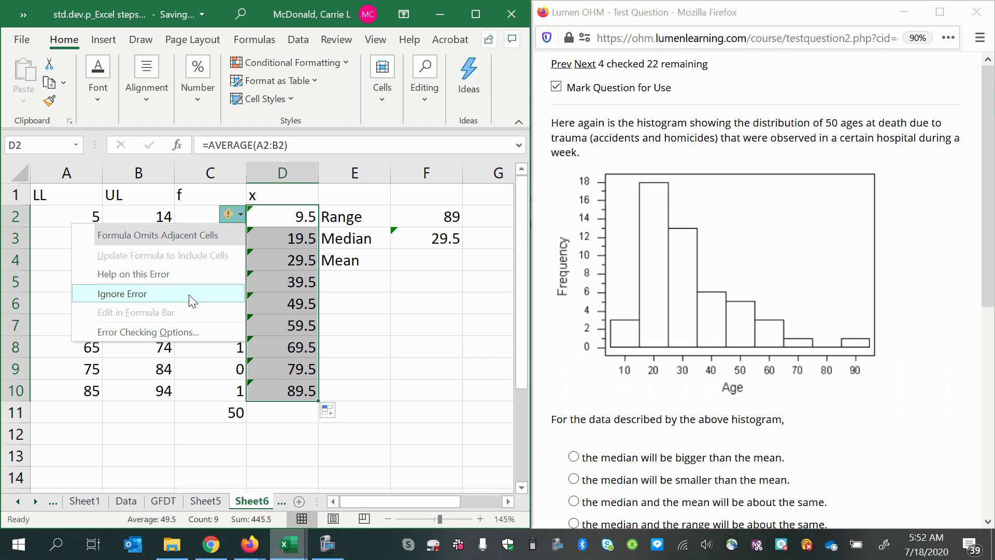
left_click(222, 300)
left_click(266, 323)
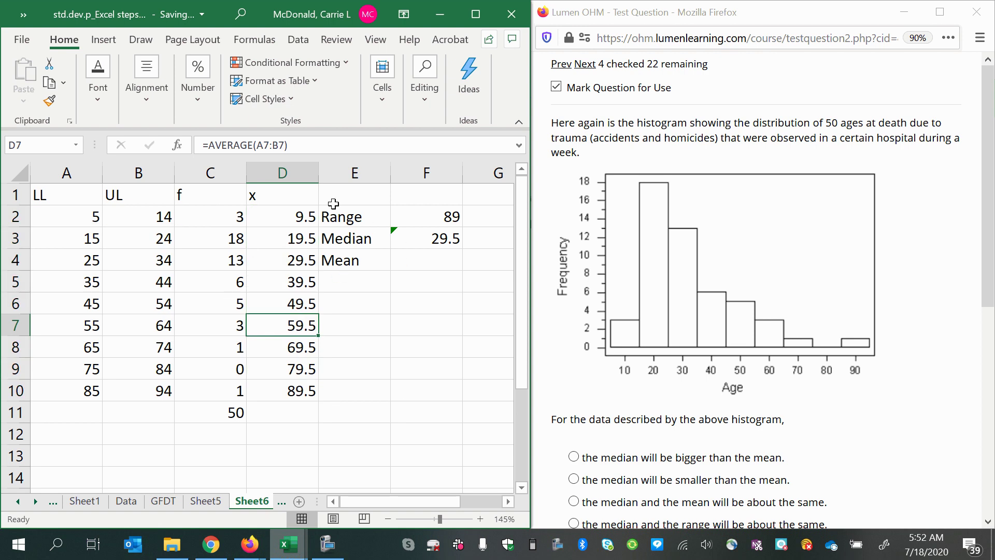
Insert a new column E before Range and head it 'fx'.
left_click(333, 175)
right_click(332, 175)
left_click(358, 312)
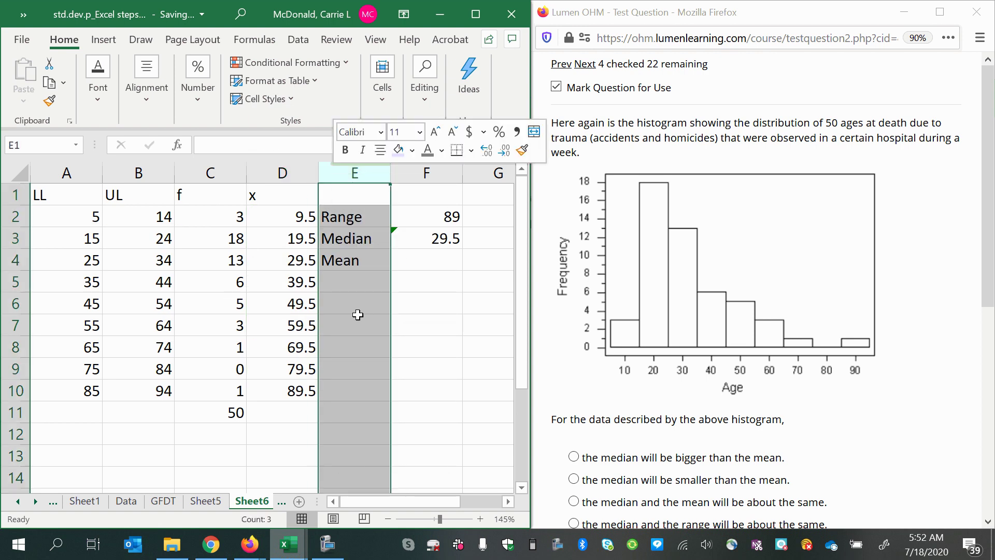
left_click(339, 201)
type("fx")
key("Return")
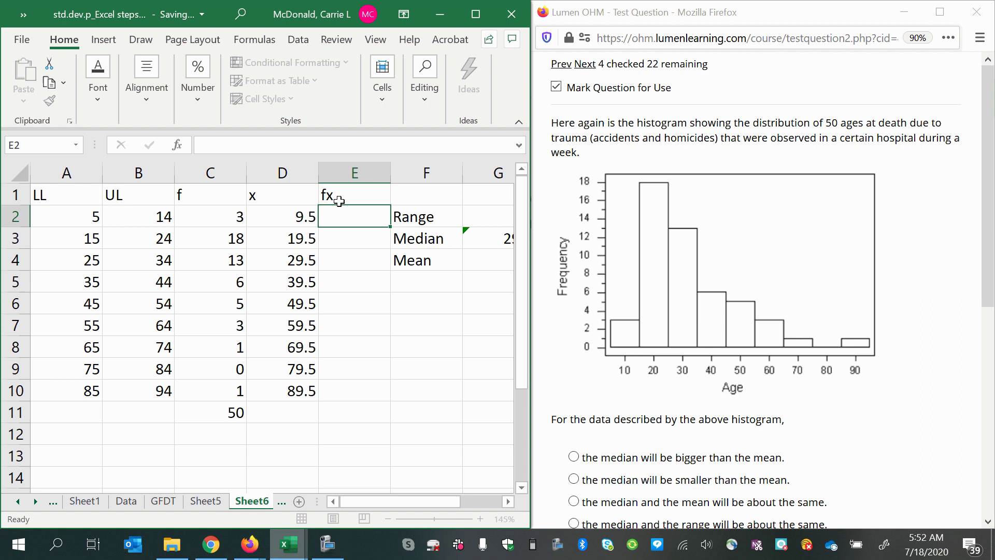
Fill E2:E10 with the product formula =C2*D2.
type("=")
left_click(209, 216)
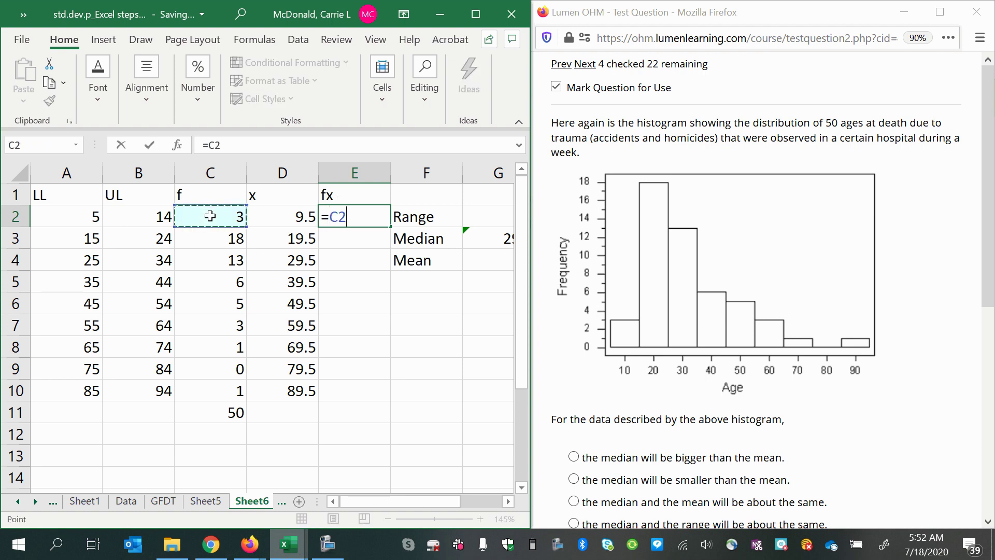
type("*")
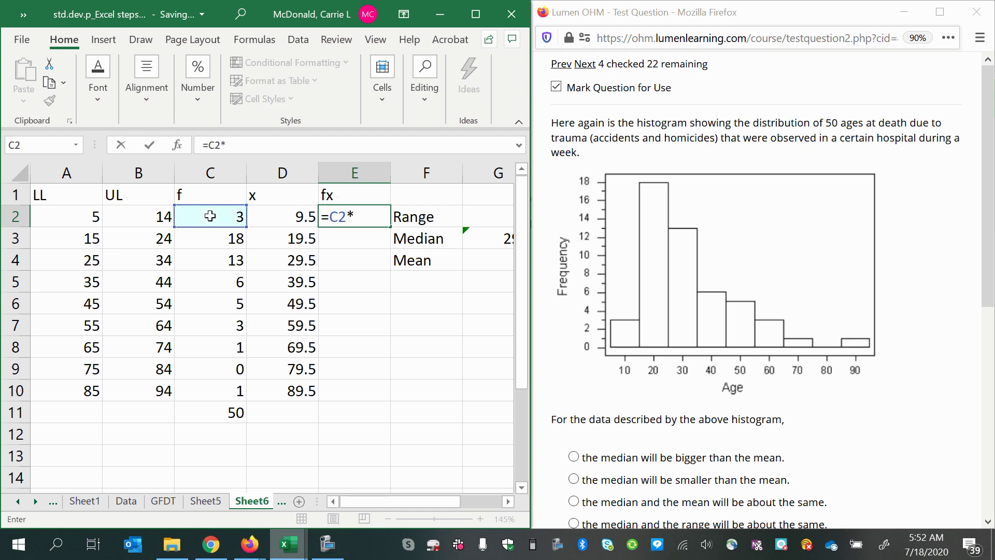
left_click(258, 217)
key("Return")
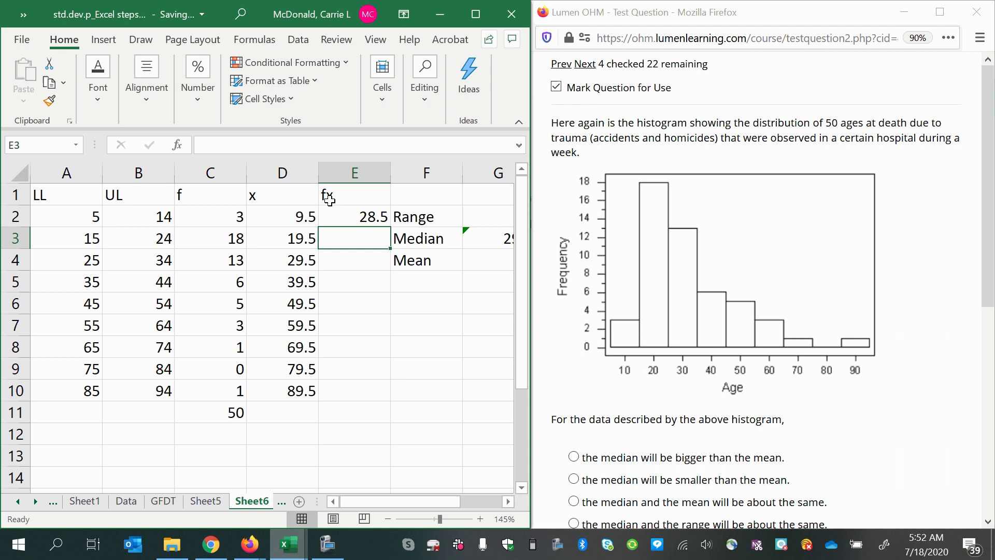
left_click(364, 228)
left_click_drag(386, 232, 381, 400)
Total the fx column in E11 with =SUM(E2:E10), giving 1585.
left_click(341, 410)
type("=sum(")
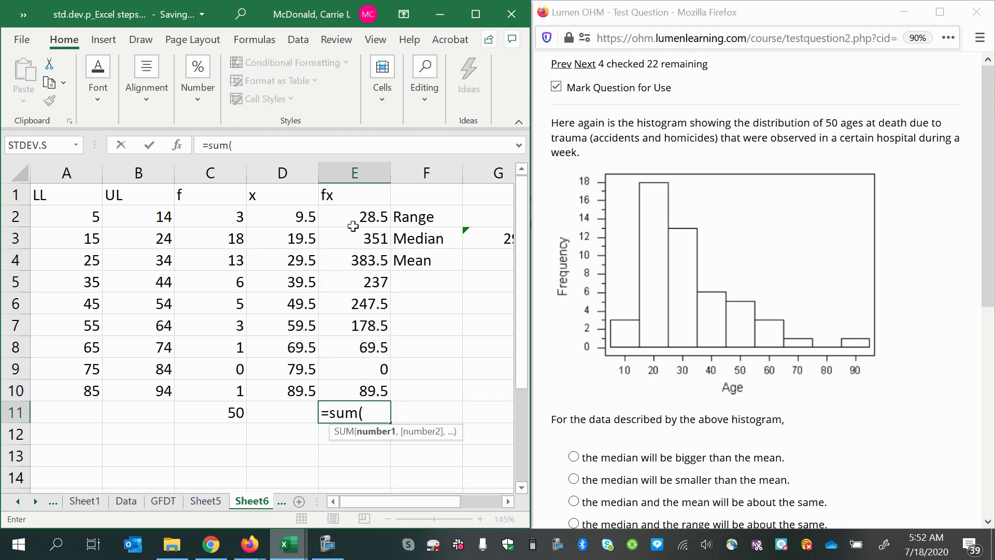
left_click_drag(353, 224, 362, 383)
key("Return")
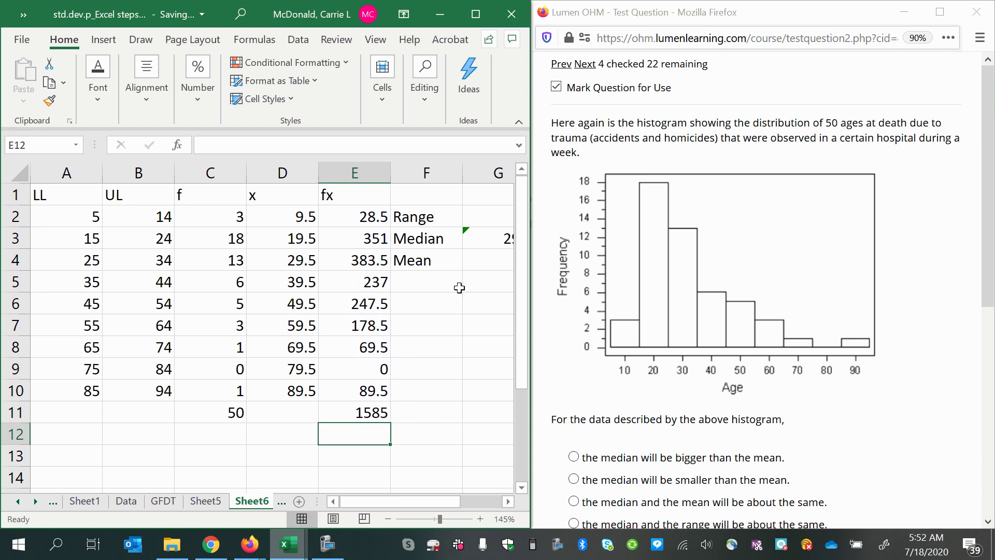
left_click(492, 268)
Compute the Mean as =E11/C11, giving 31.7.
type("=")
left_click(263, 415)
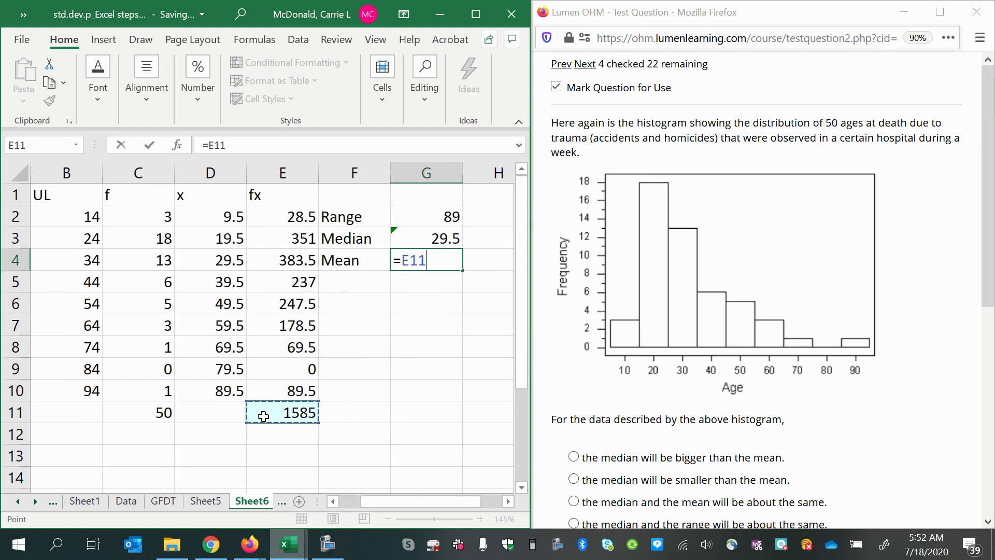
type("/")
left_click(137, 416)
type("\\")
key("BackSpace")
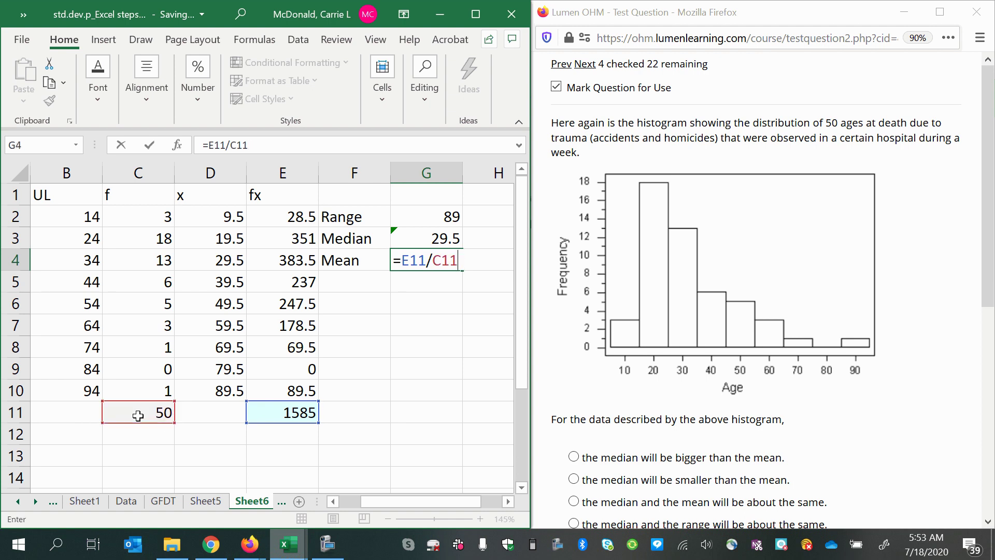
key("Return")
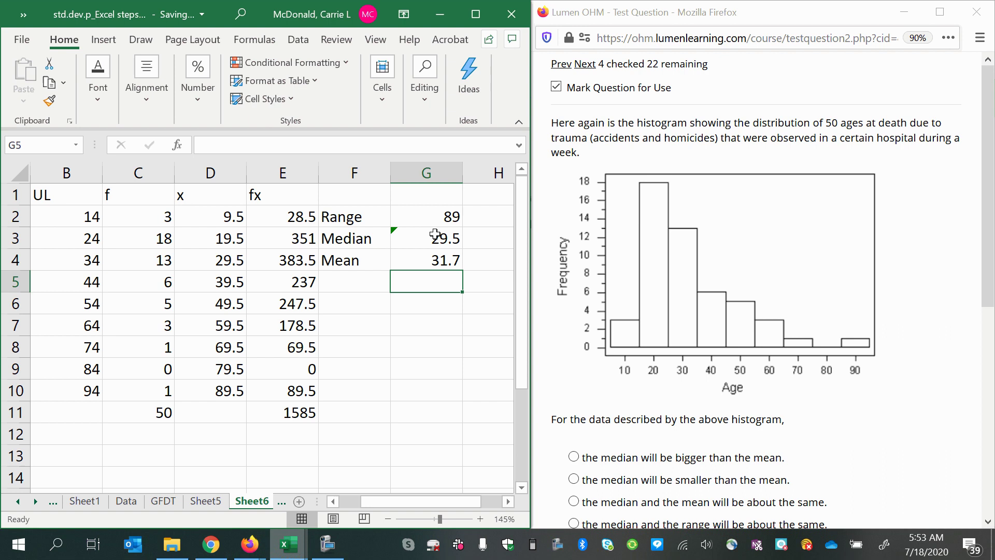
Review the Range, Median and Mean formulas and ignore the Median's error warning.
left_click(414, 221)
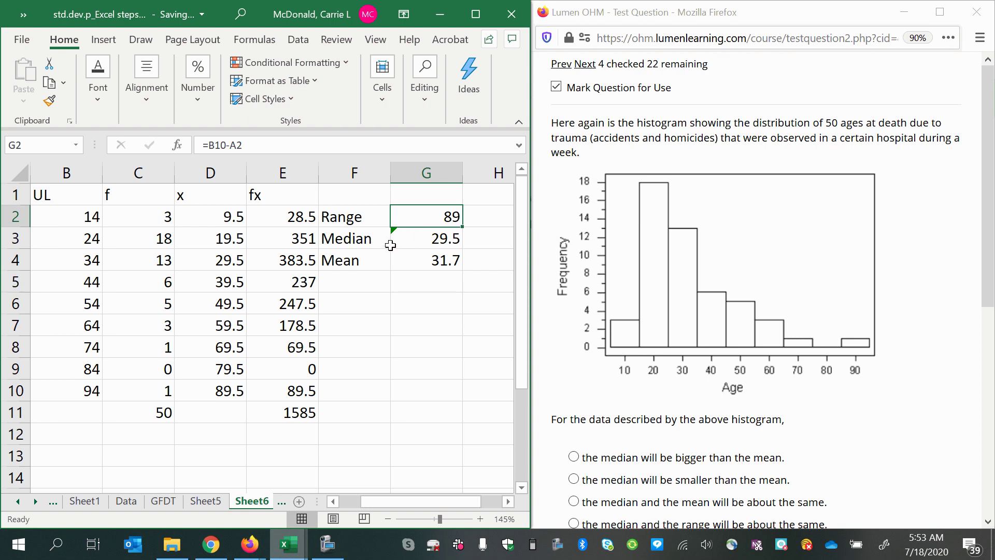
left_click(405, 244)
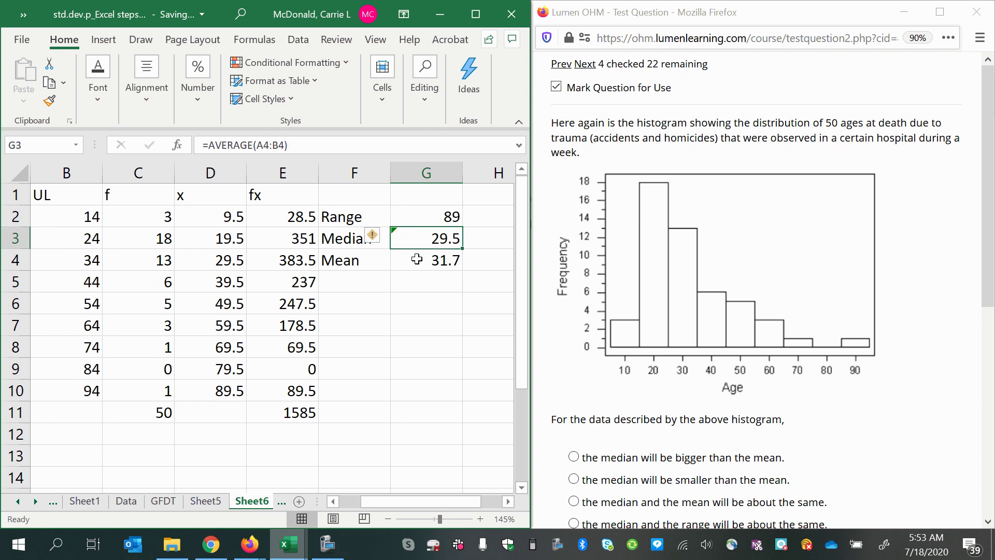
left_click(373, 236)
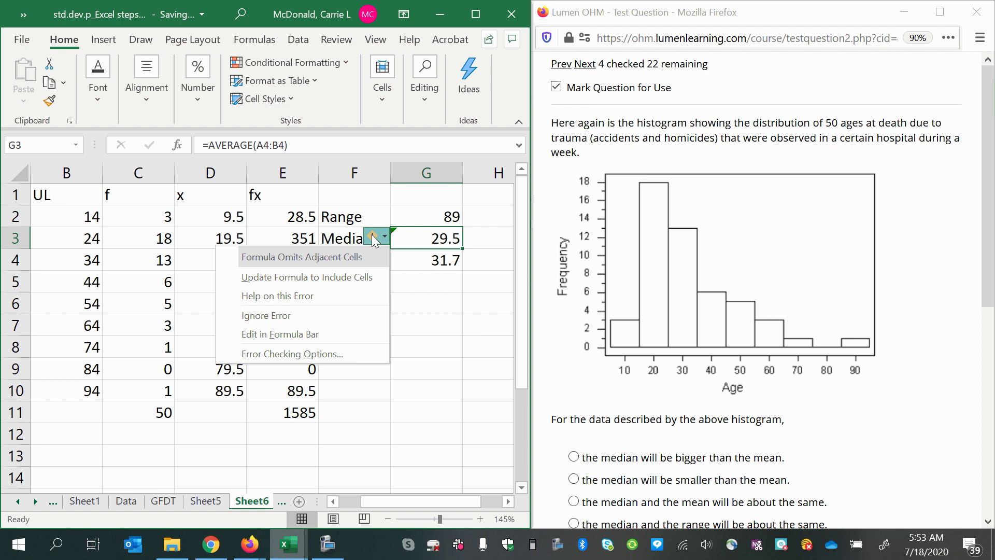
left_click(310, 316)
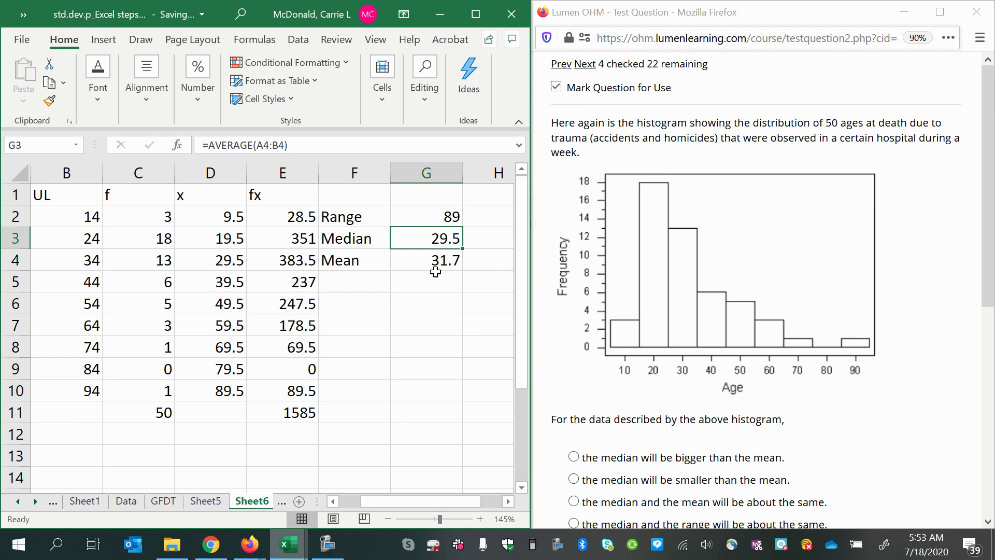
left_click(438, 262)
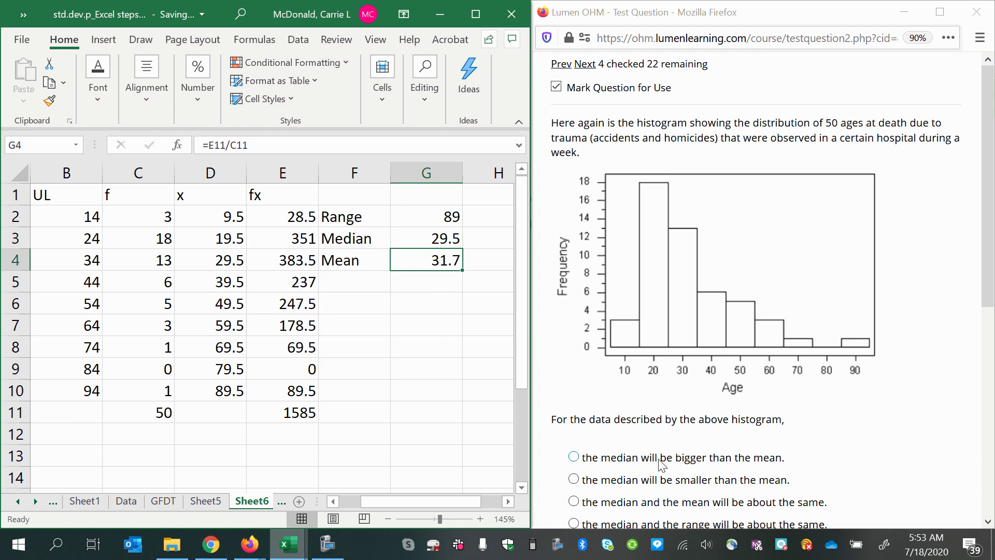
Scroll the Lumen OHM question page to review the median-versus-mean answer choices.
scroll(654, 461, "down", 5)
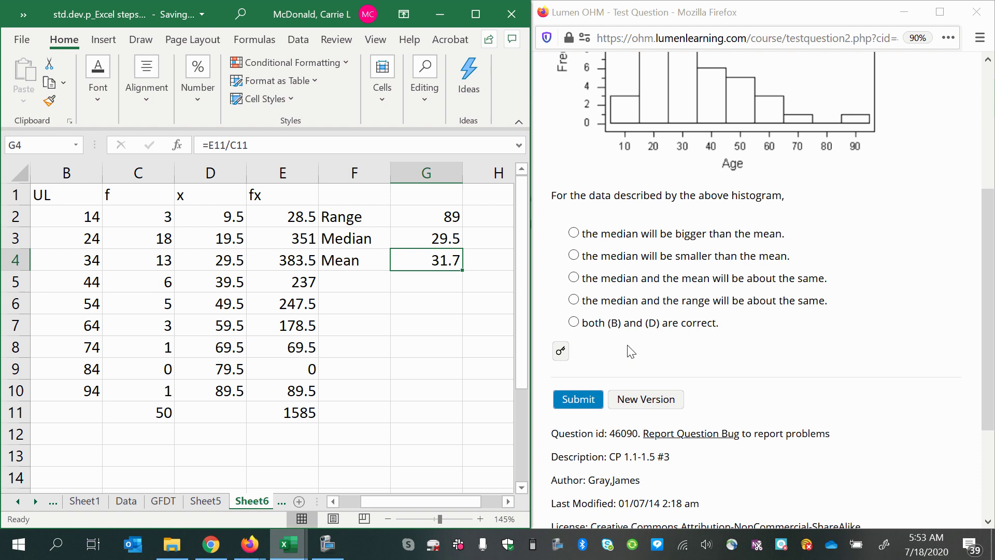
scroll(672, 328, "up", 2)
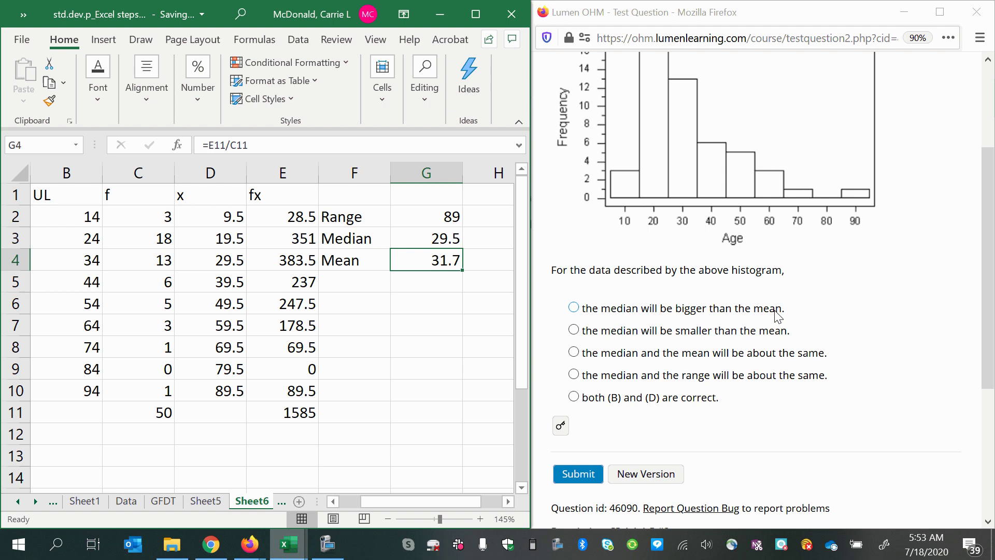
scroll(677, 237, "up", 3)
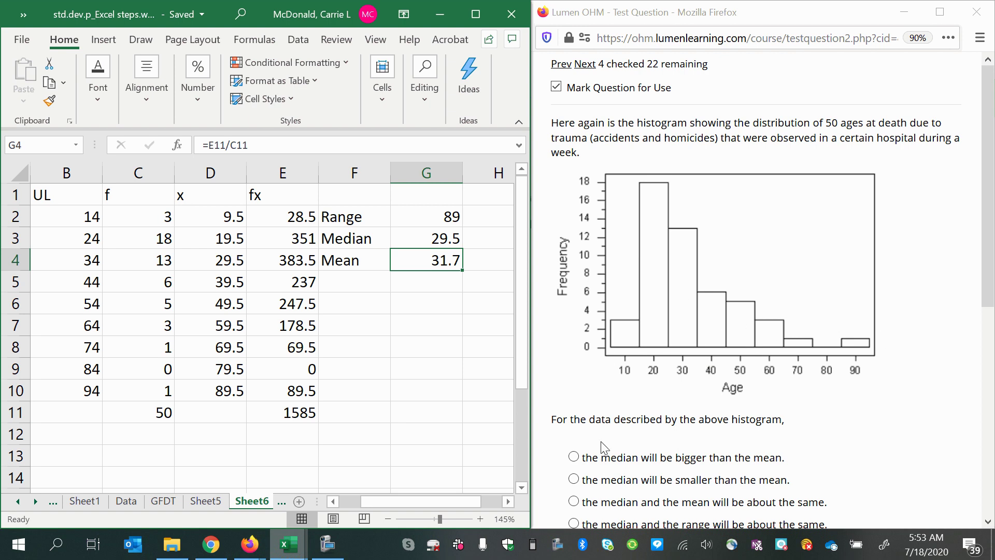
scroll(604, 443, "down", 3)
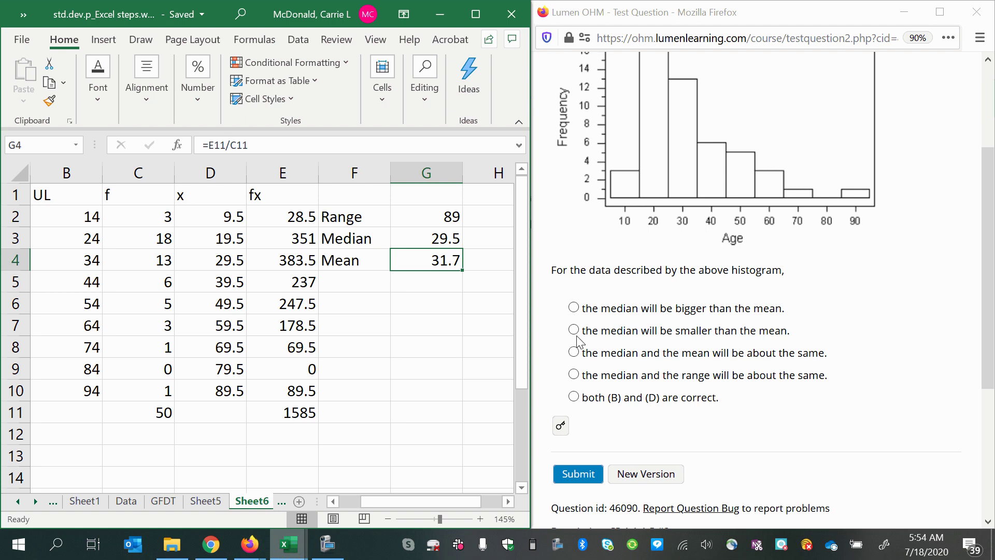
Answer 'the median will be smaller than the mean' and recheck the median and mean cells.
left_click(575, 332)
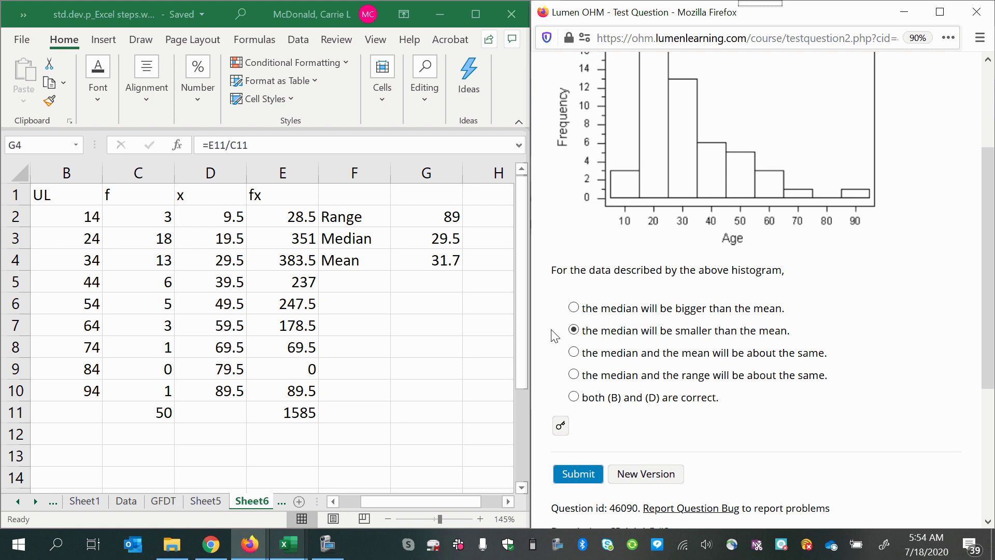
left_click(414, 238)
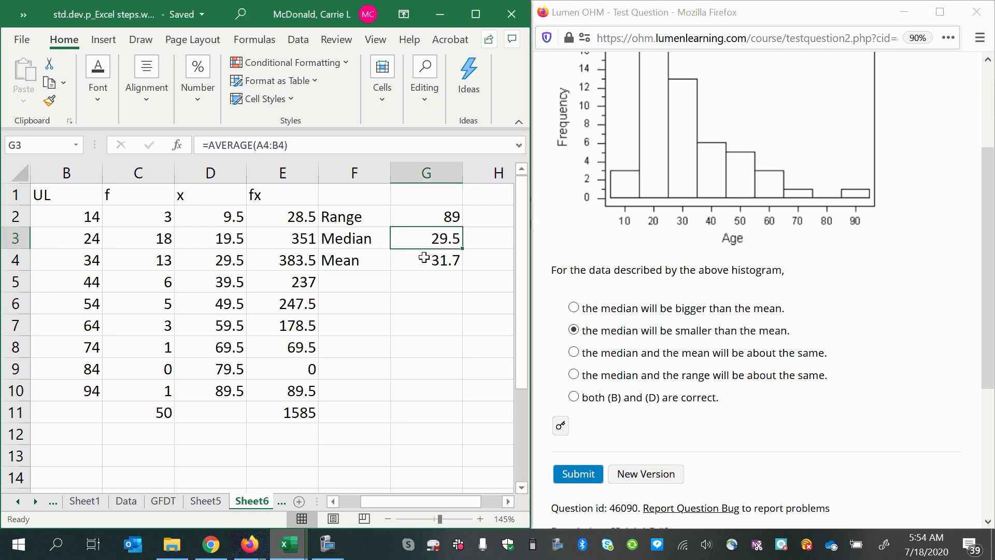
left_click(425, 257)
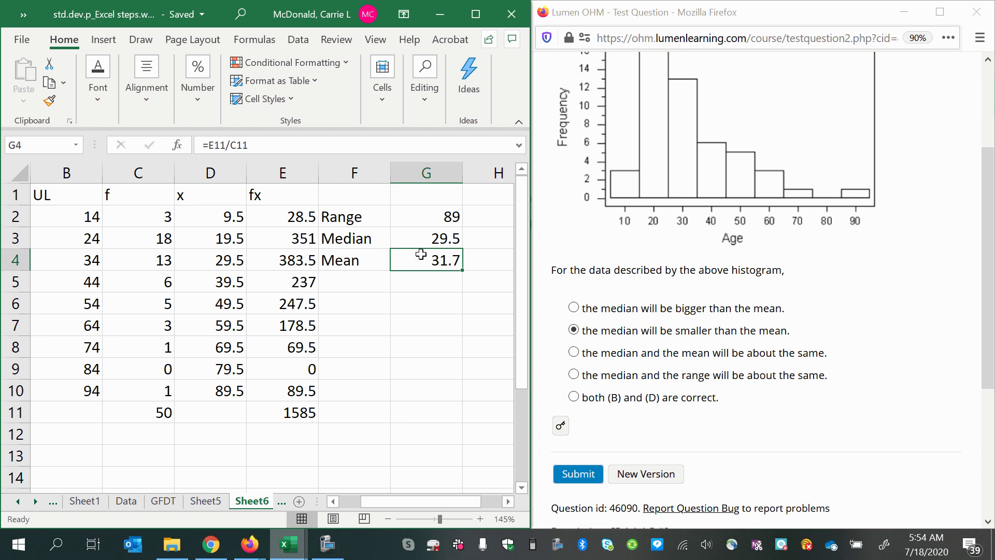
left_click(413, 242)
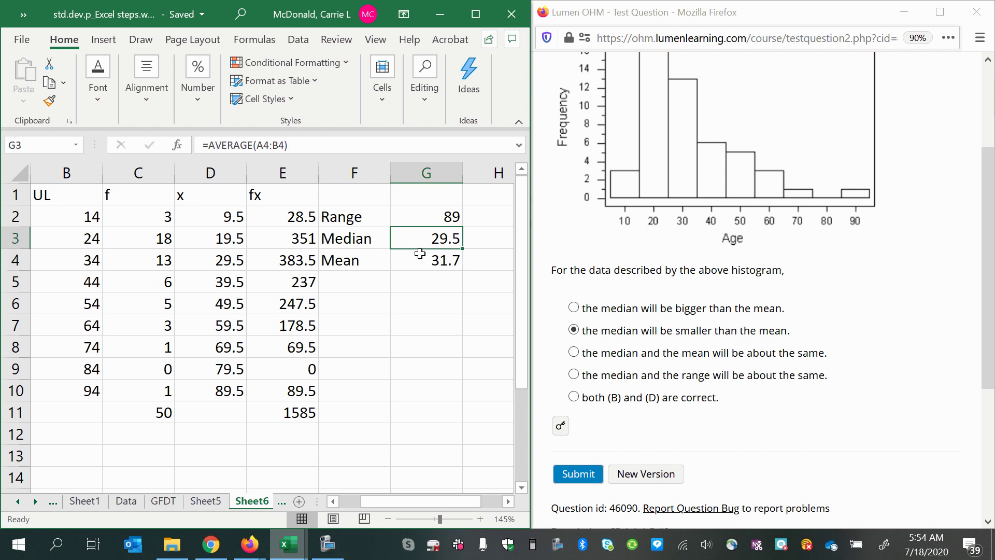
left_click(420, 259)
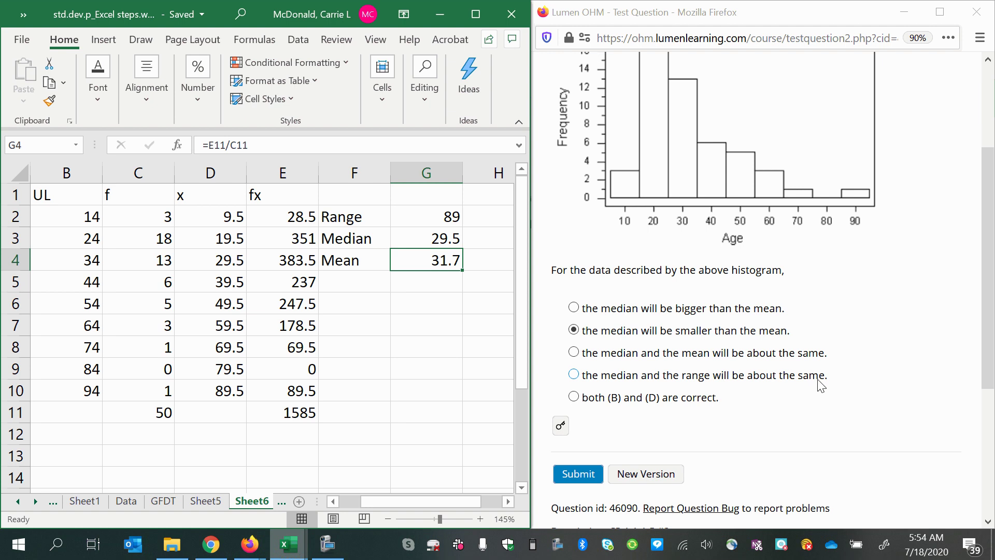
Recheck the range, median and mean, then load a new version of the question.
left_click(441, 224)
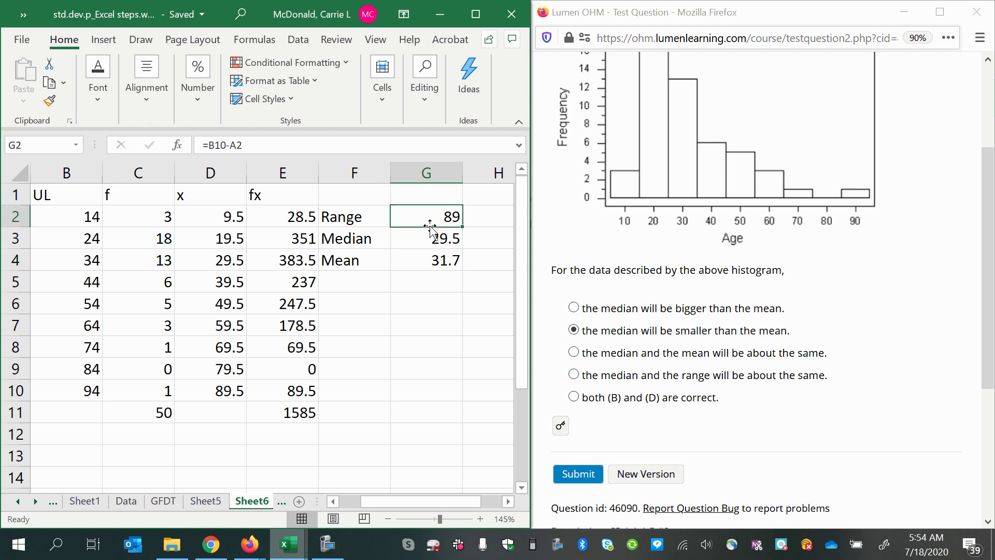
left_click(439, 261)
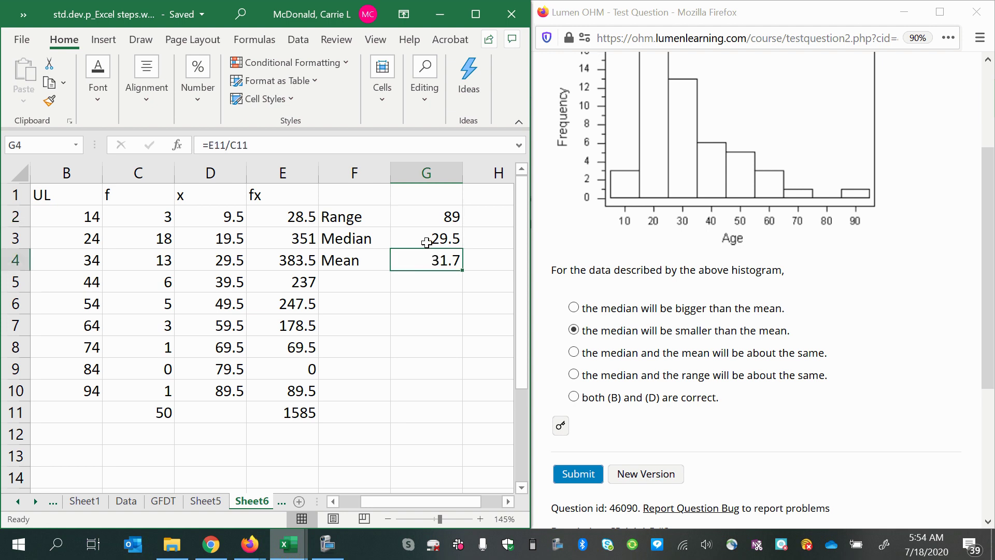
left_click(426, 242)
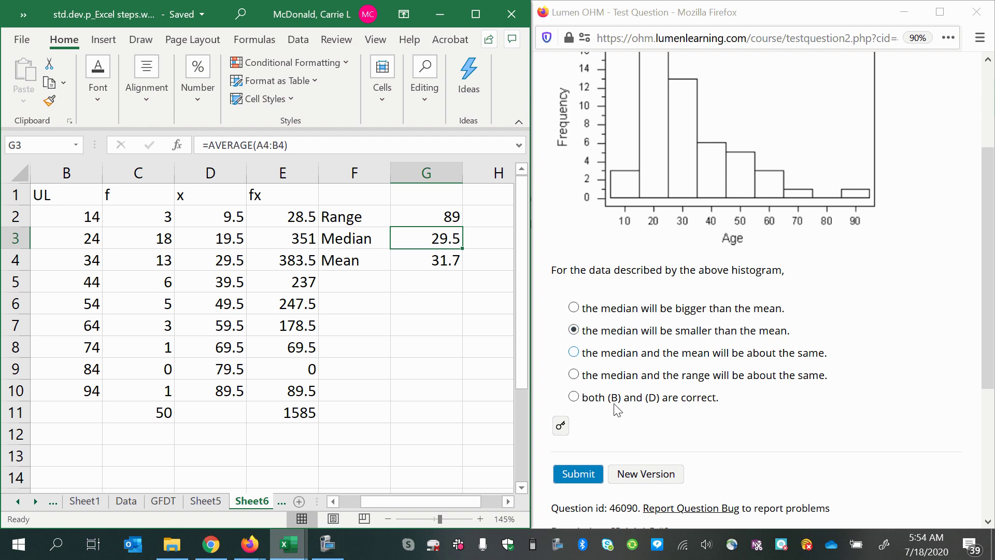
left_click(642, 475)
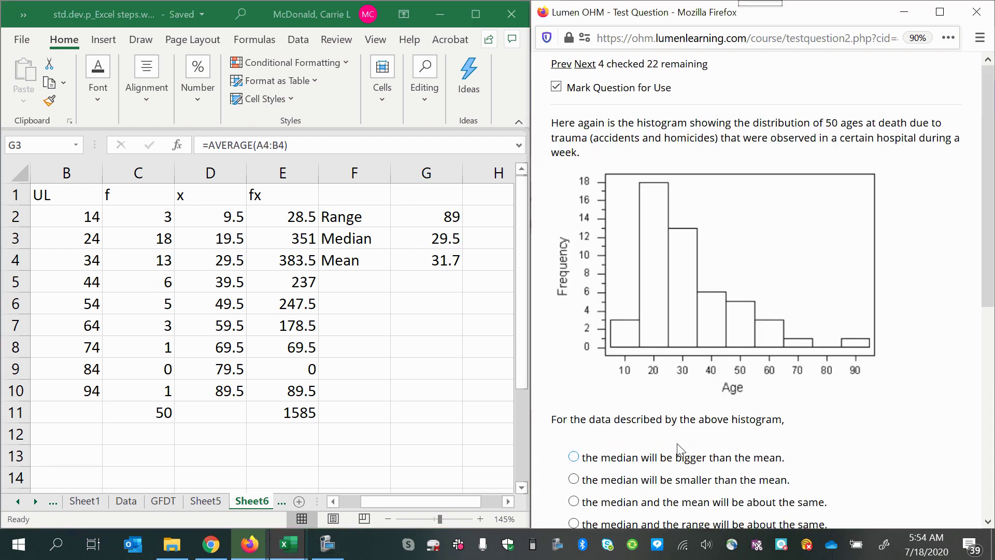
Advance to the median question offering choices 23, 45, 50, 33, or impossible.
scroll(677, 439, "down", 2)
scroll(615, 438, "up", 3)
scroll(617, 397, "down", 3)
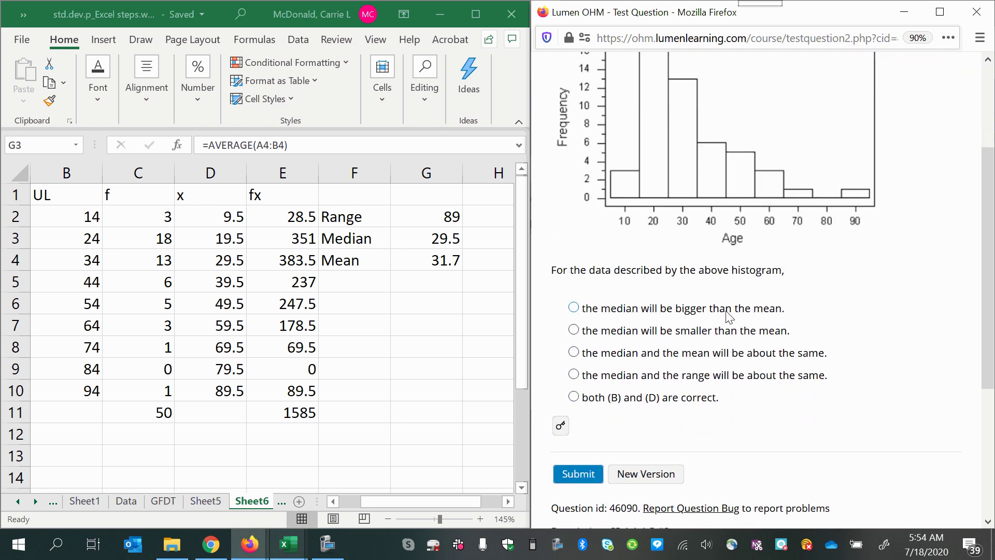
scroll(748, 321, "up", 3)
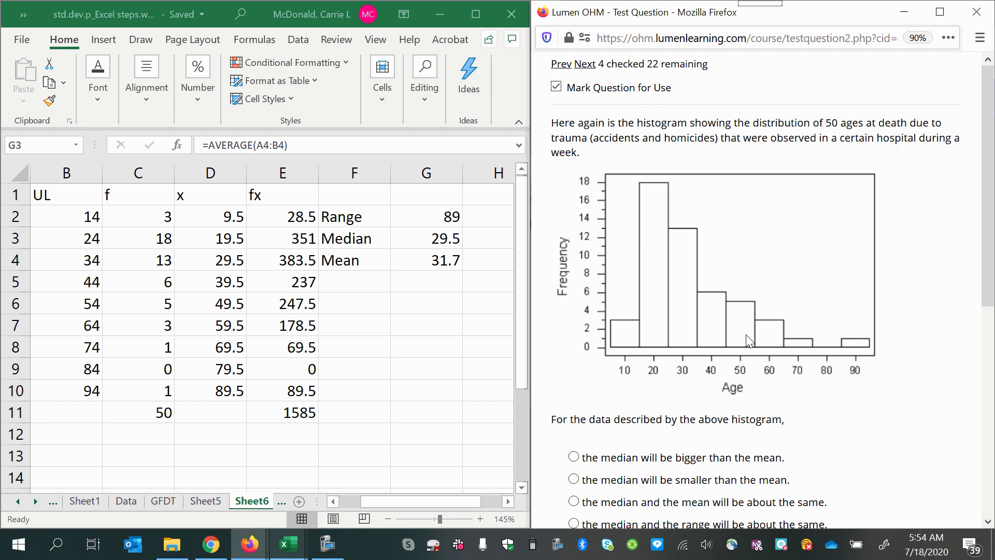
left_click(585, 64)
scroll(701, 407, "down", 1)
scroll(689, 407, "down", 2)
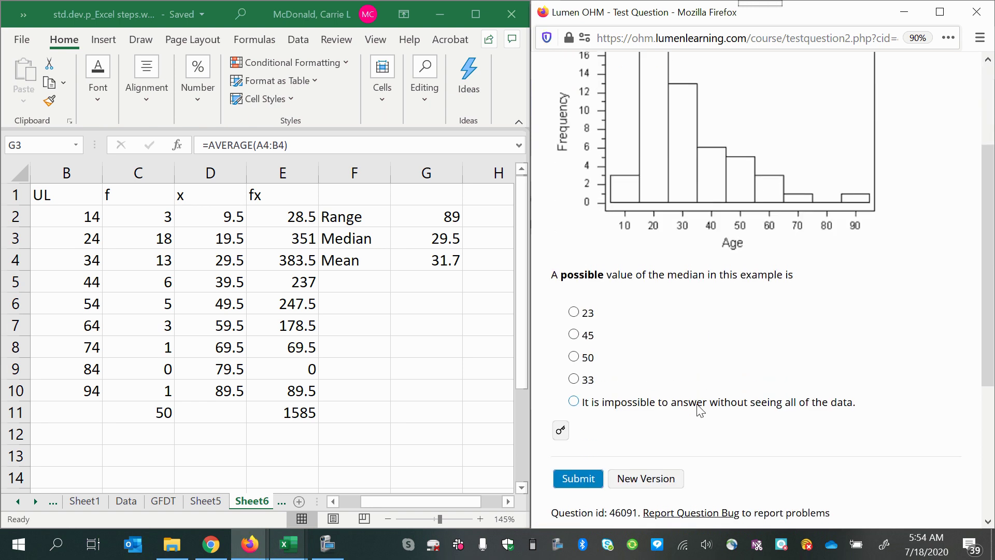
scroll(617, 446, "up", 3)
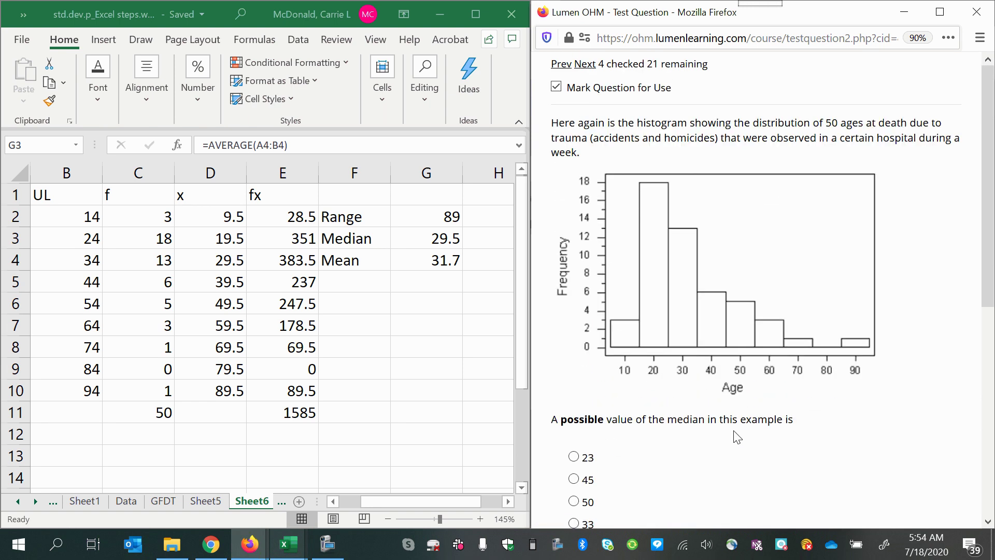
scroll(695, 456, "down", 1)
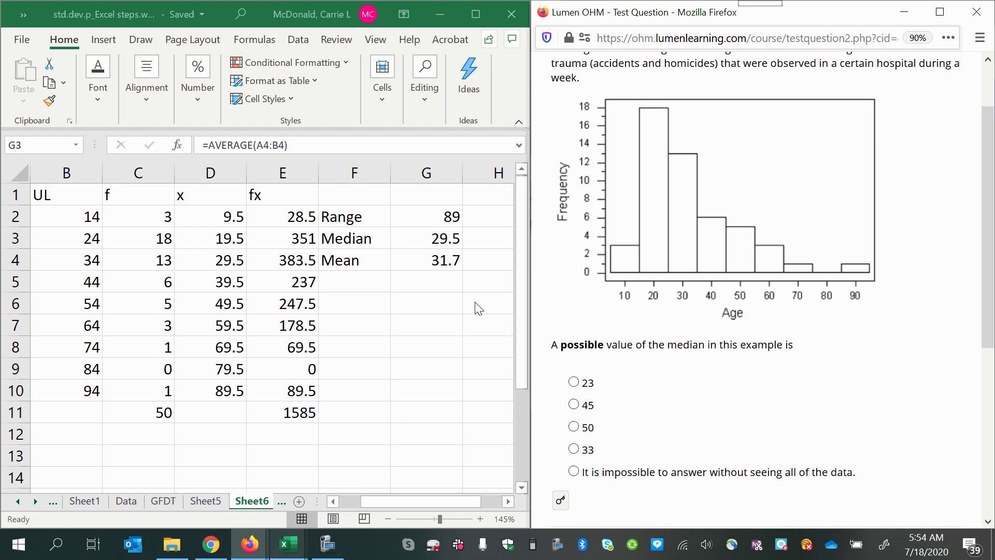
In the spreadsheet, confirm the median class is ages 25 to 34 with frequency 13.
left_click(438, 239)
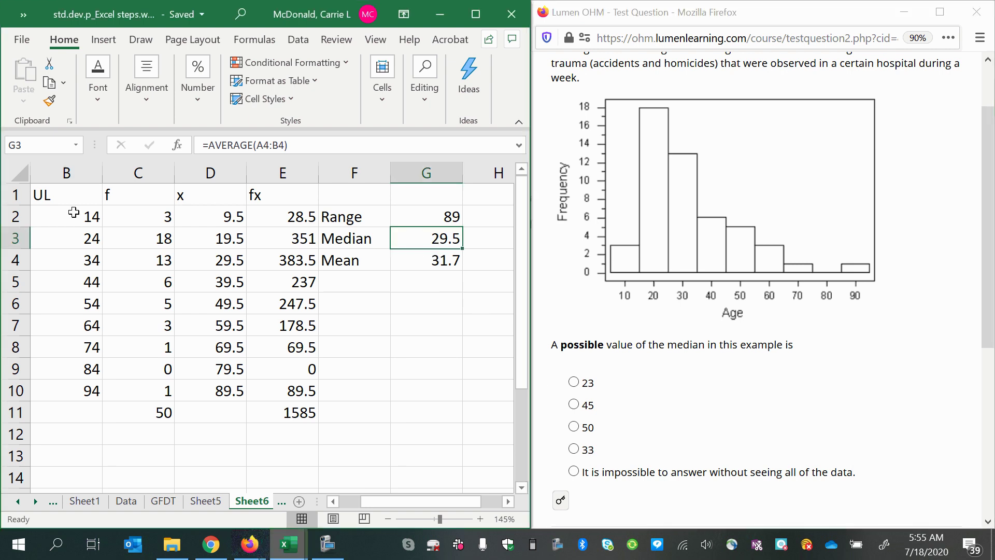
left_click(65, 236)
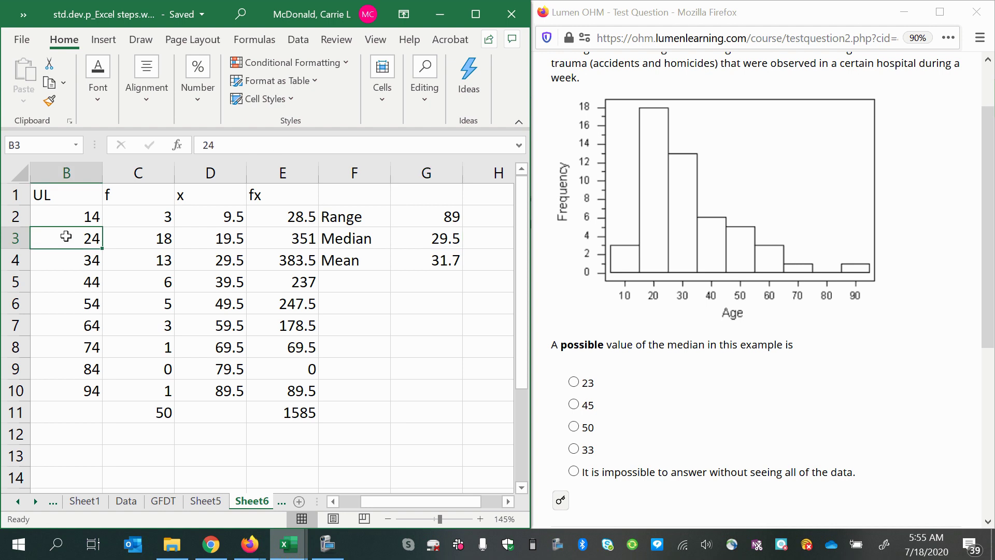
left_click_drag(68, 258, 128, 259)
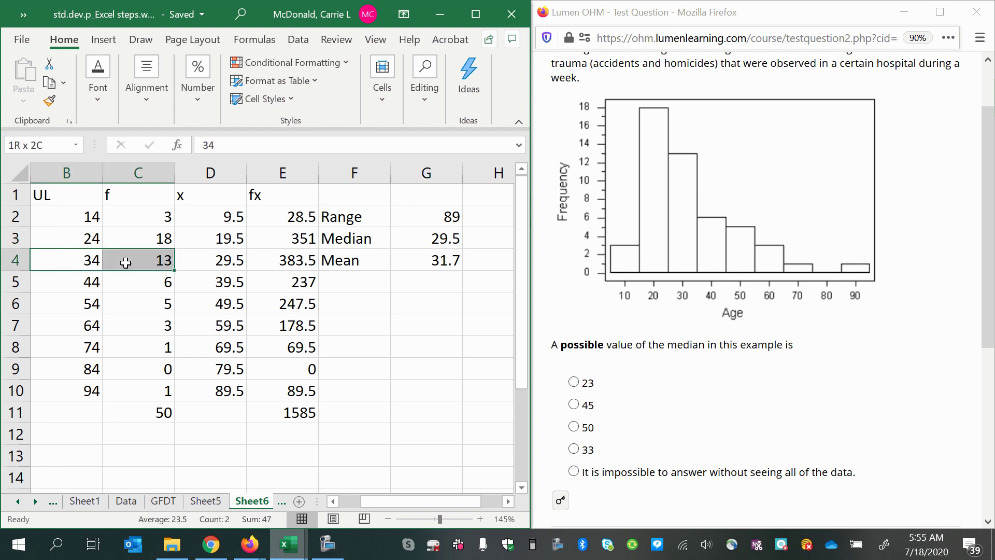
left_click(333, 502)
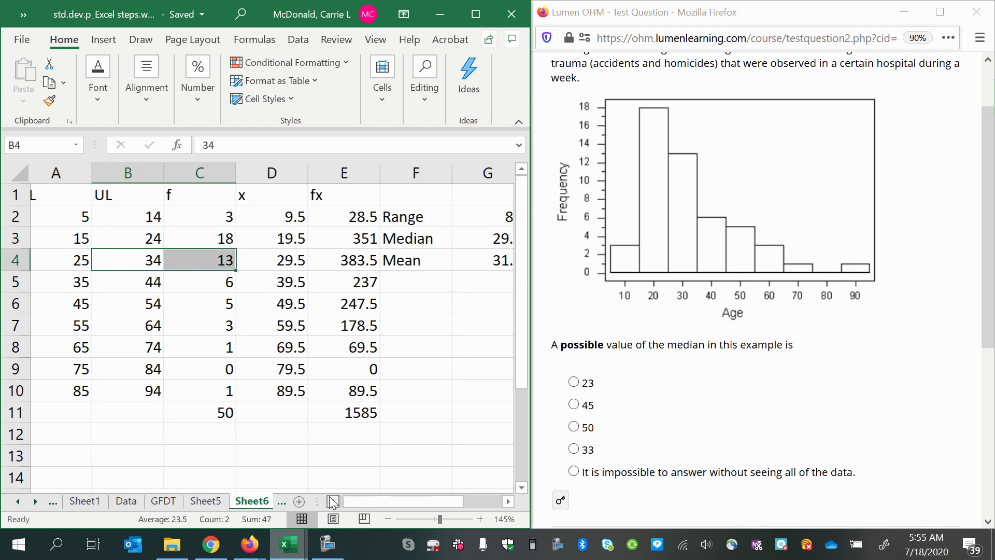
left_click_drag(73, 259, 142, 260)
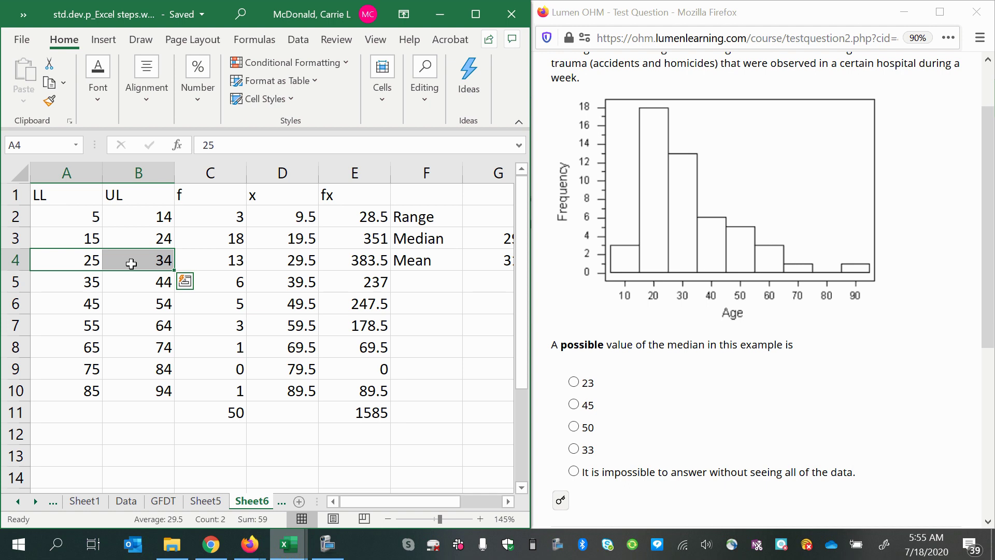
Answer 33 as the possible median, check it against the key, and load the next version.
left_click(573, 450)
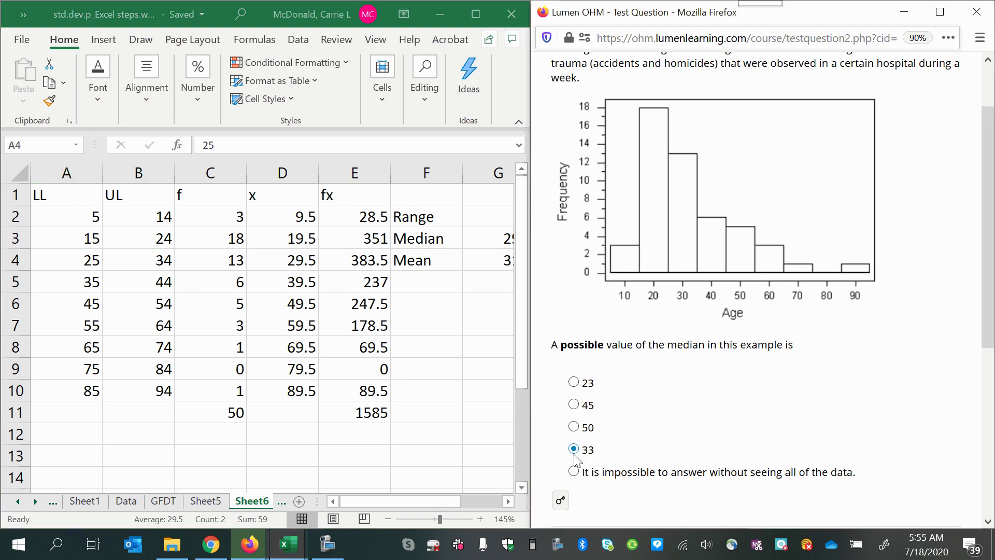
left_click(565, 503)
scroll(612, 493, "down", 3)
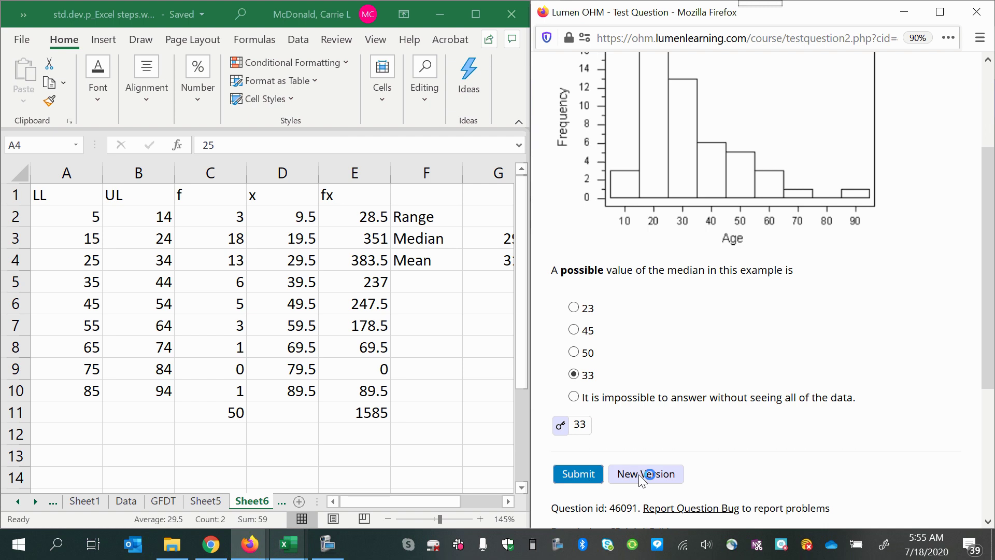
left_click(639, 474)
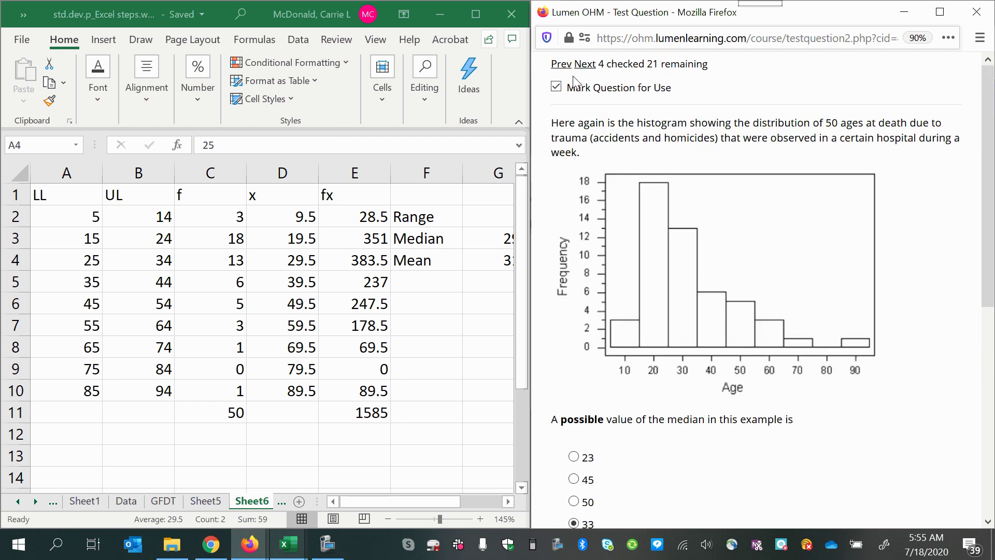
For the 90-recorded-as-900 question, choose 'The mean will increase, but the median won't change.'.
scroll(604, 438, "down", 3)
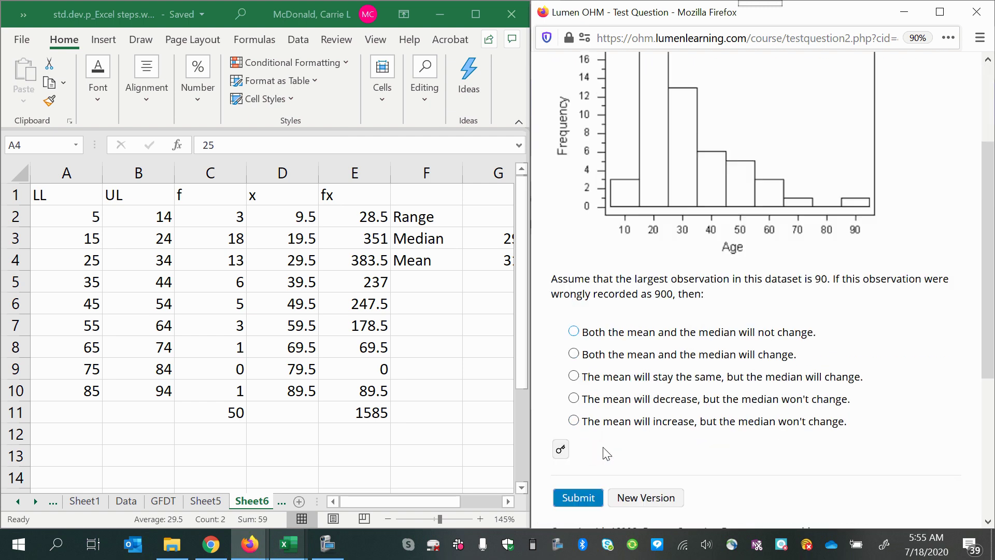
scroll(599, 445, "up", 1)
scroll(599, 444, "up", 1)
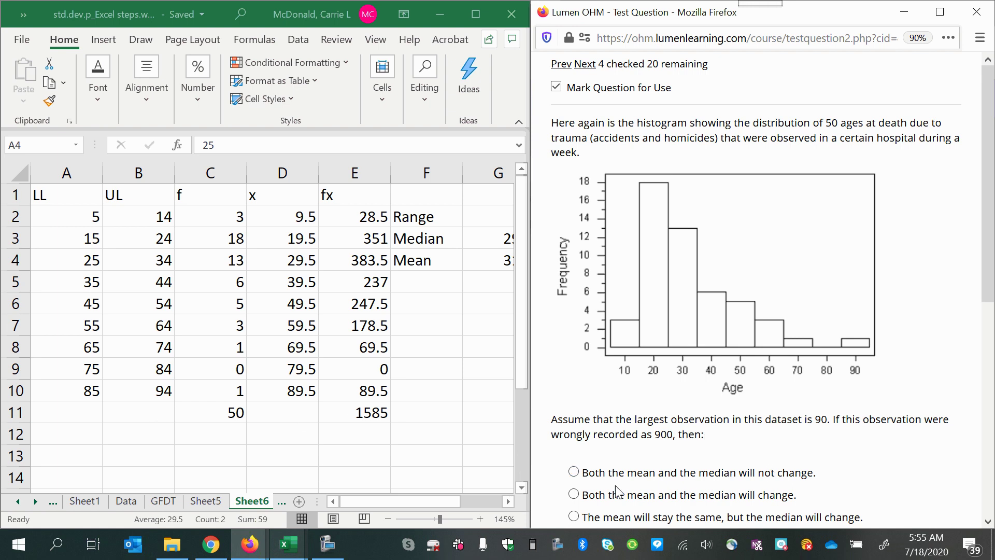
scroll(669, 488, "down", 5)
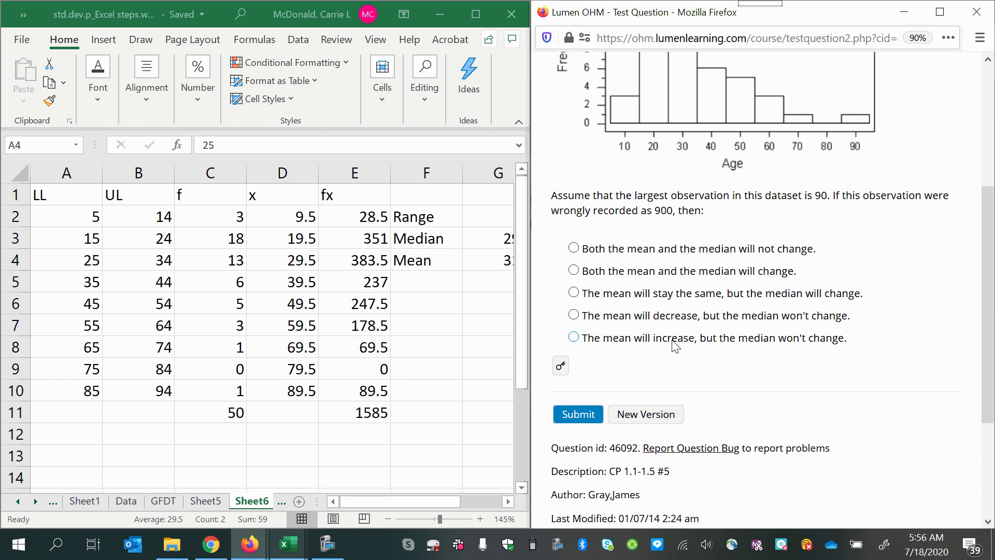
left_click(574, 338)
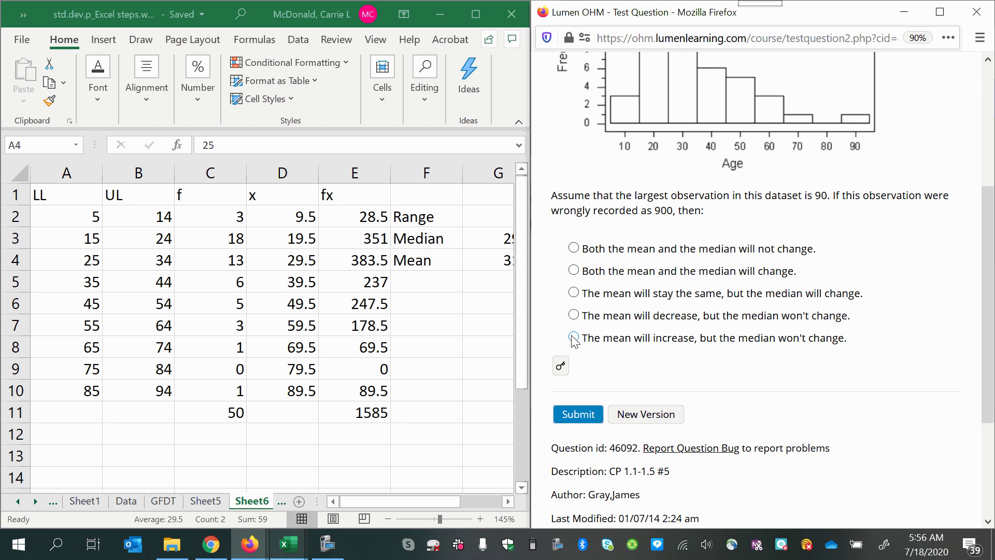